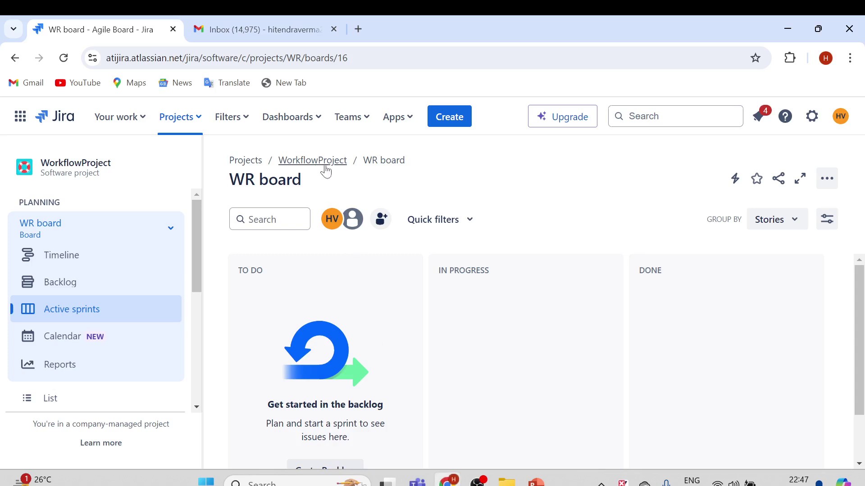
- Return to the WorkflowProject board through the projects list
{"action": "left_click", "coordinate": [183, 118]}
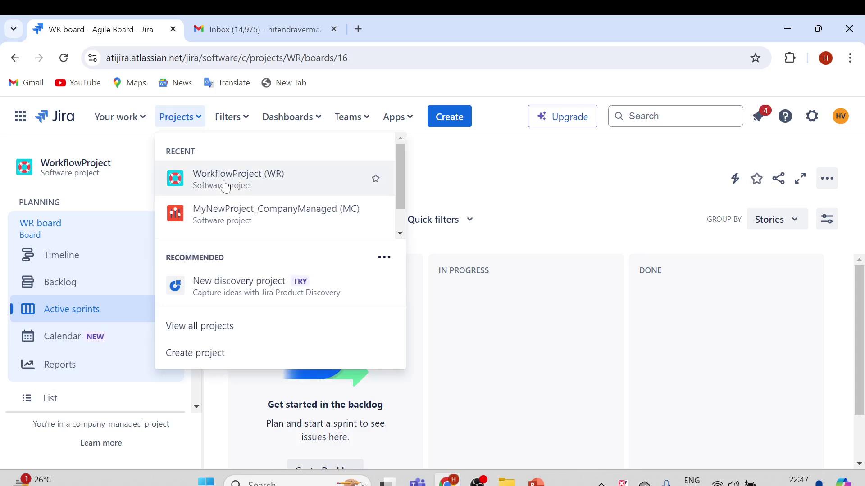
{"action": "left_click", "coordinate": [232, 175]}
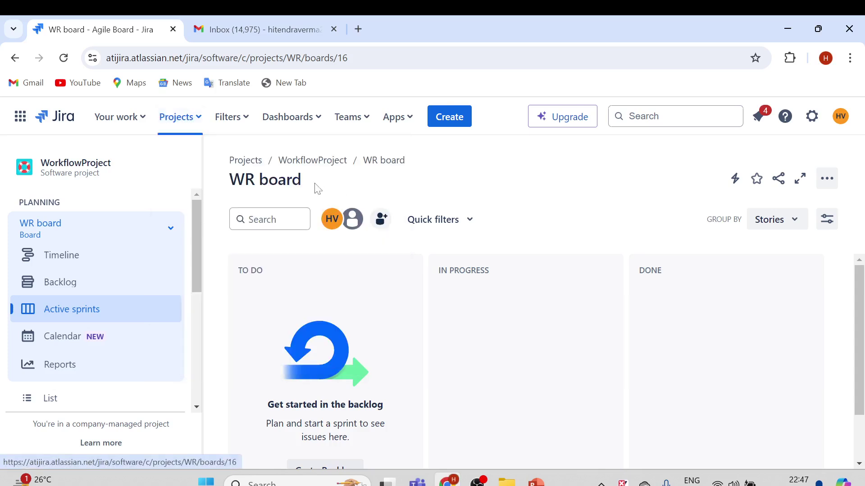
{"action": "left_click", "coordinate": [194, 121]}
{"action": "left_click", "coordinate": [502, 157]}
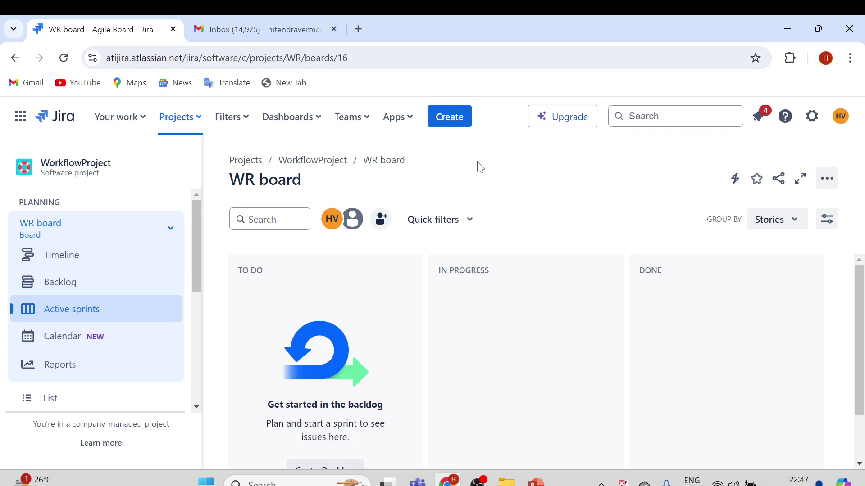
- Start a new WorkflowProject issue with issue type Defect
{"action": "left_click", "coordinate": [456, 125]}
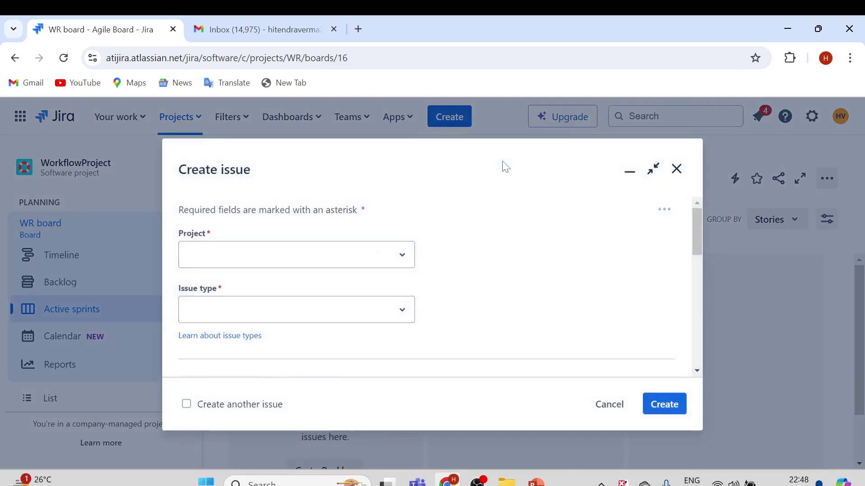
{"action": "scroll", "coordinate": [334, 290], "scroll_direction": "up", "scroll_amount": 3}
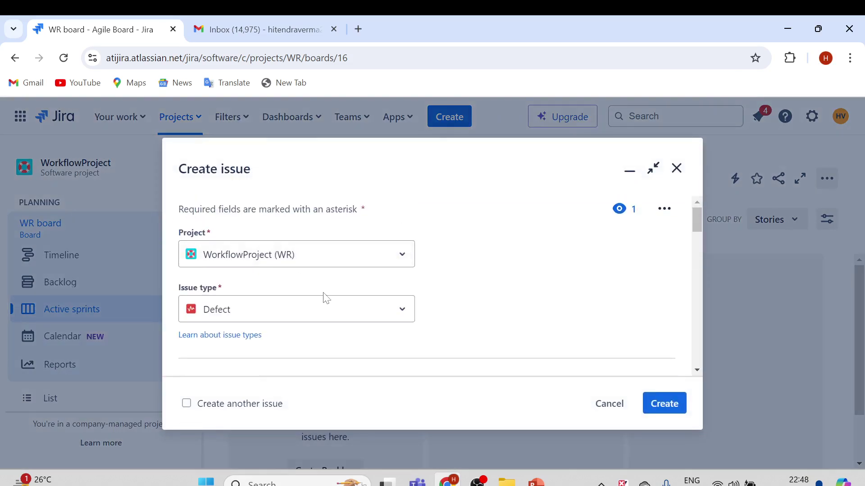
{"action": "scroll", "coordinate": [325, 295], "scroll_direction": "down", "scroll_amount": 1}
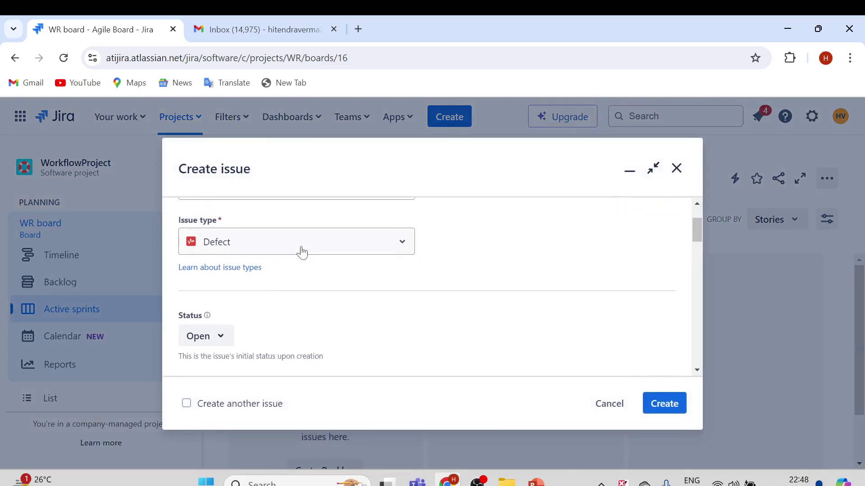
{"action": "left_click", "coordinate": [299, 250]}
{"action": "left_click", "coordinate": [224, 363]}
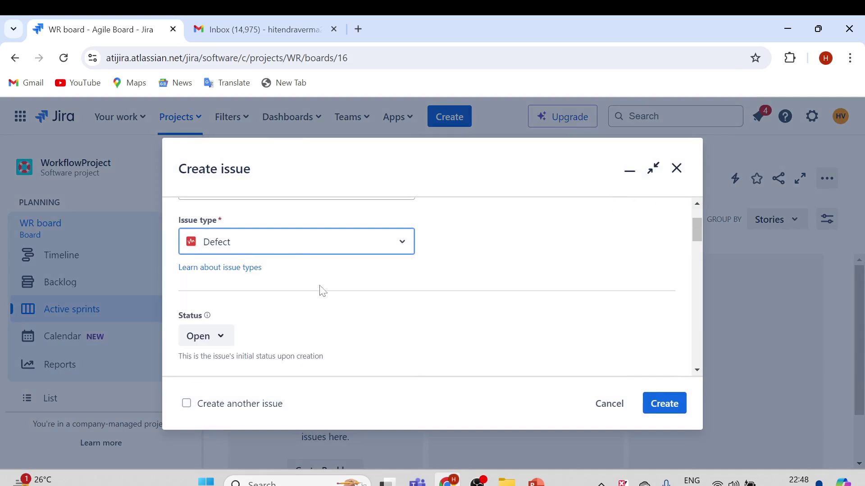
{"action": "scroll", "coordinate": [321, 290], "scroll_direction": "down", "scroll_amount": 1}
- Enter summary 'Defect01_User is unable to login', reuse it as description, and create the issue
{"action": "left_click", "coordinate": [260, 336]}
{"action": "type", "text": "D"}
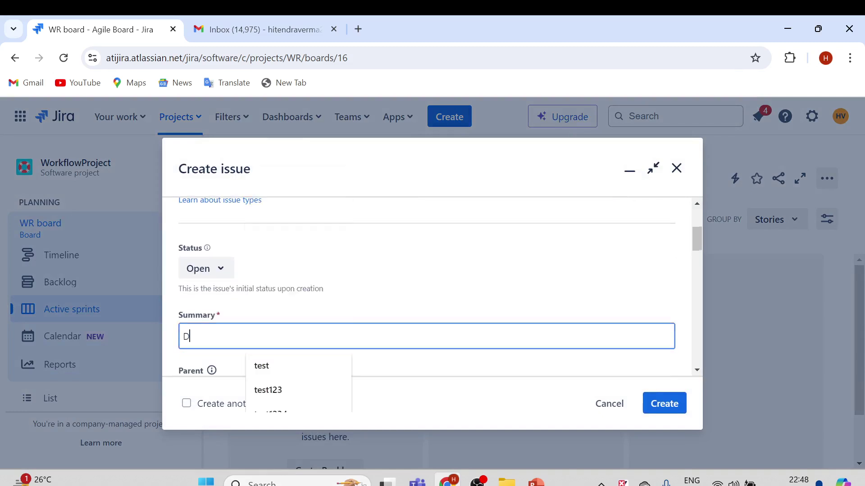
{"action": "type", "text": "efect"}
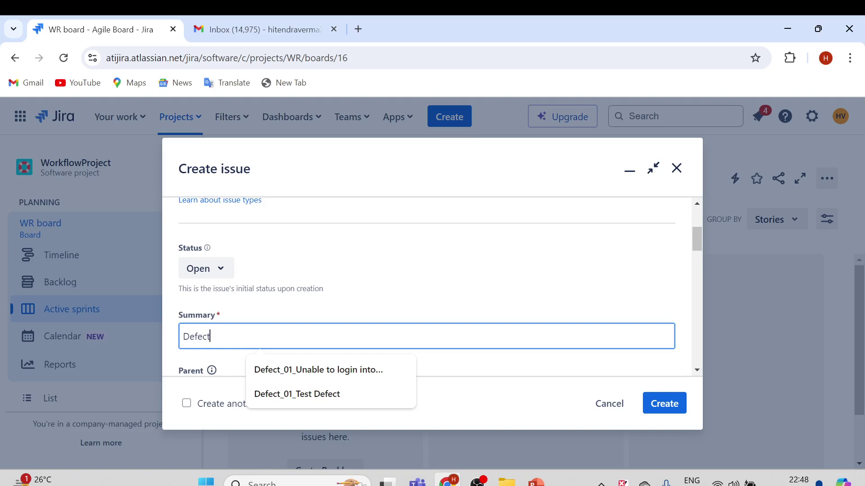
{"action": "type", "text": "01_User is unable to login"}
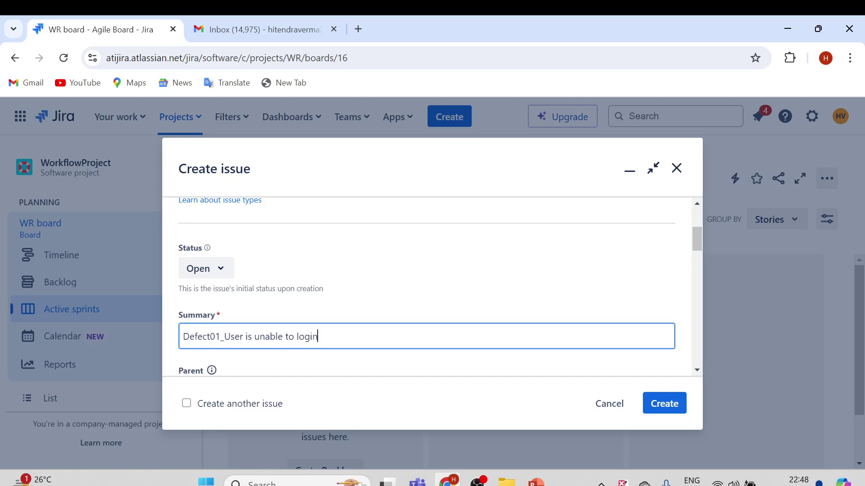
{"action": "left_click_drag", "start_coordinate": [319, 337], "coordinate": [177, 340]}
{"action": "key", "text": "ctrl+c"}
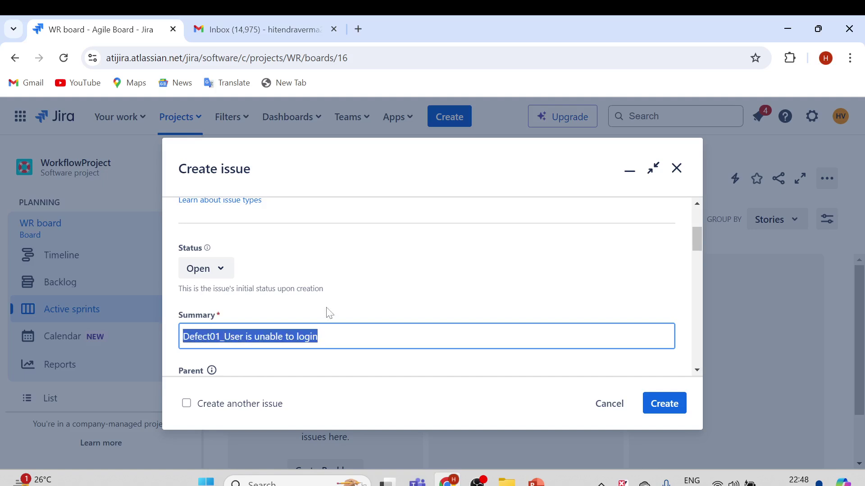
{"action": "scroll", "coordinate": [324, 315], "scroll_direction": "down", "scroll_amount": 2}
{"action": "scroll", "coordinate": [321, 323], "scroll_direction": "down", "scroll_amount": 3}
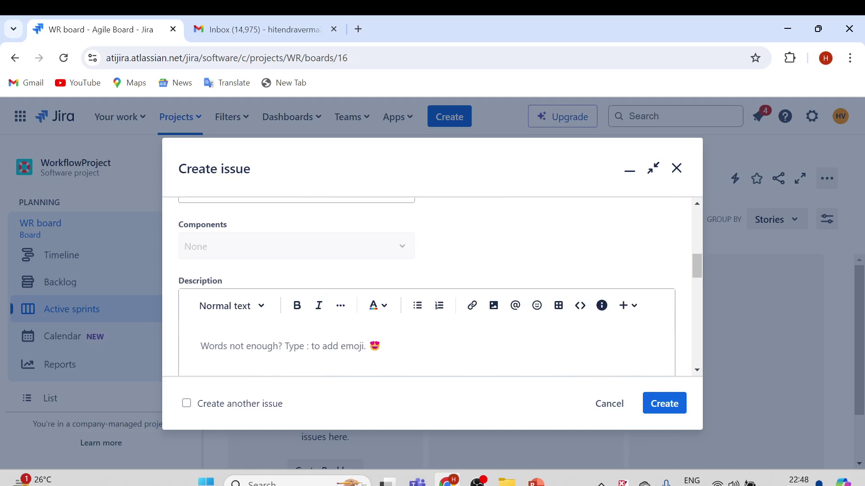
{"action": "key", "text": "ctrl+v"}
{"action": "scroll", "coordinate": [302, 288], "scroll_direction": "up", "scroll_amount": 4}
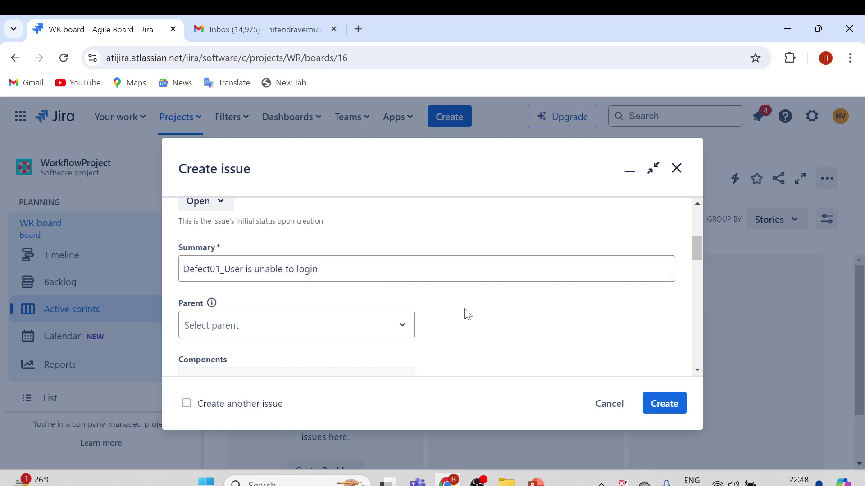
{"action": "scroll", "coordinate": [466, 313], "scroll_direction": "down", "scroll_amount": 5}
{"action": "left_click", "coordinate": [667, 400]}
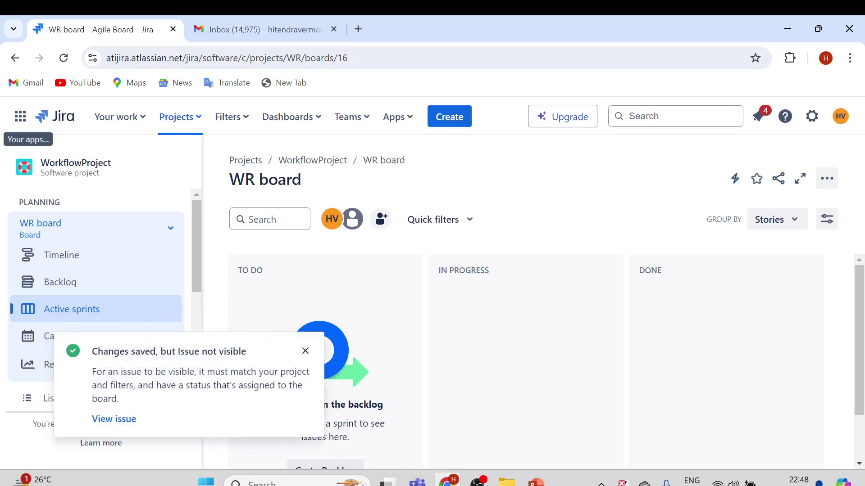
- Open WR-5 and highlight its Reporter and Assignee fields
{"action": "left_click", "coordinate": [118, 420]}
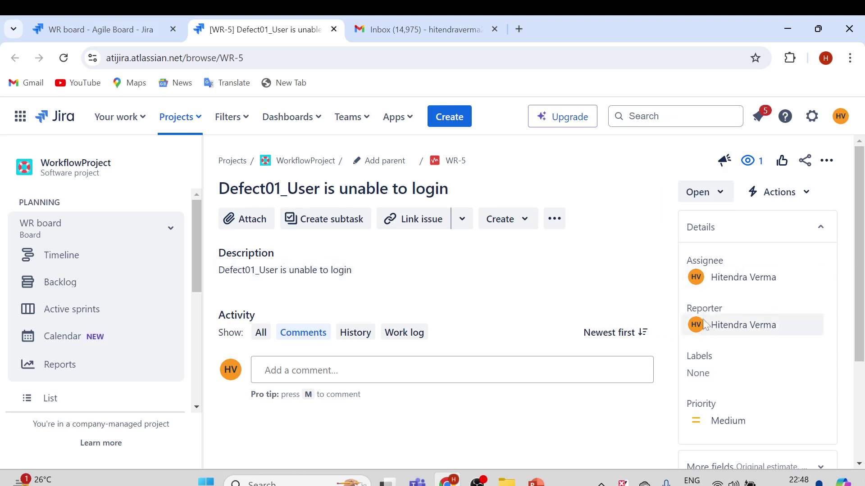
{"action": "left_click_drag", "start_coordinate": [702, 310], "coordinate": [671, 308]}
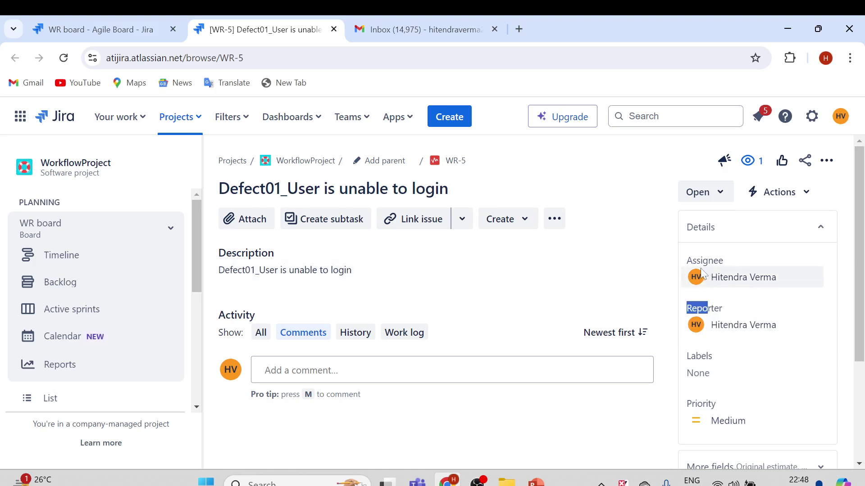
{"action": "left_click_drag", "start_coordinate": [686, 261], "coordinate": [723, 260]}
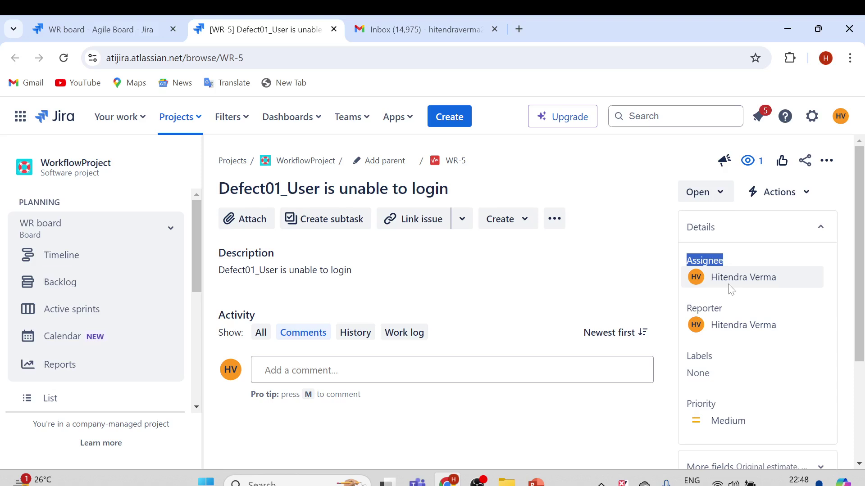
{"action": "left_click_drag", "start_coordinate": [710, 277], "coordinate": [780, 277]}
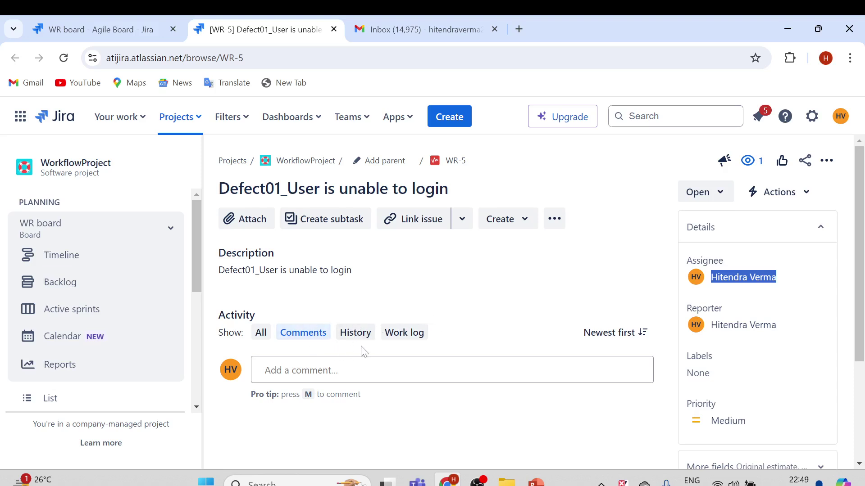
- Show WR-5's History and highlight Automation for Jira changing the assignee from Unassigned
{"action": "left_click", "coordinate": [355, 335]}
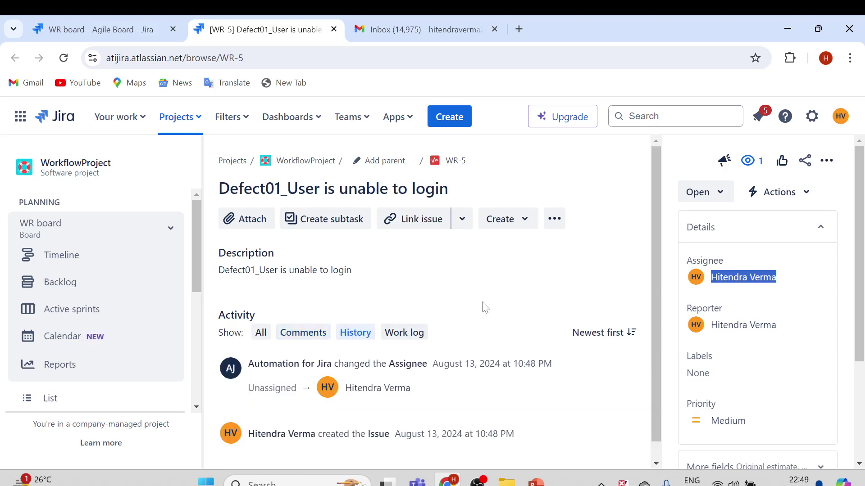
{"action": "scroll", "coordinate": [485, 308], "scroll_direction": "down", "scroll_amount": 1}
{"action": "left_click_drag", "start_coordinate": [248, 345], "coordinate": [417, 345]}
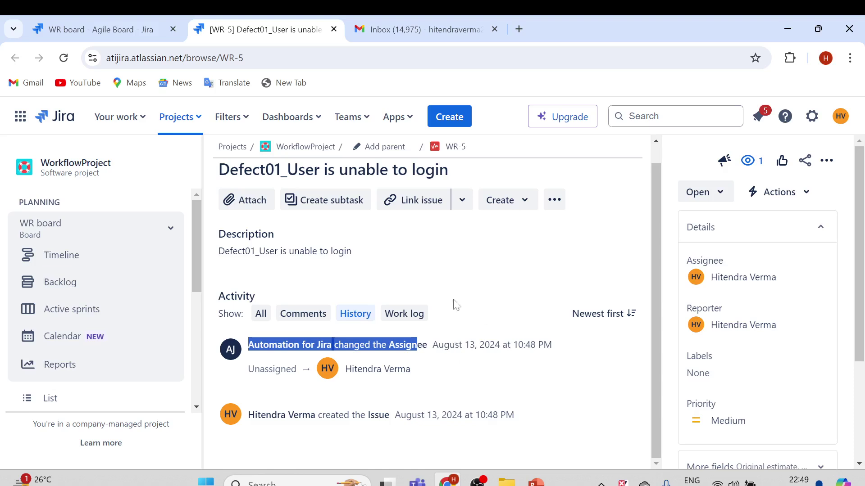
{"action": "left_click_drag", "start_coordinate": [248, 345], "coordinate": [399, 345]}
{"action": "left_click", "coordinate": [396, 278]}
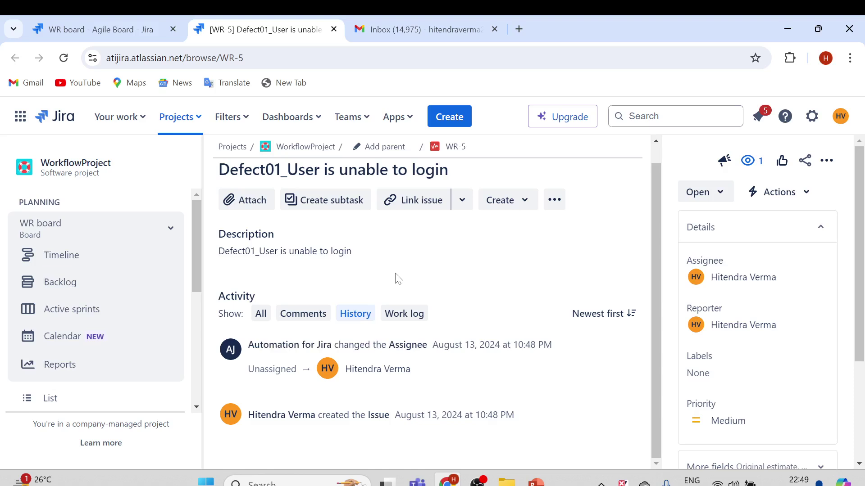
{"action": "scroll", "coordinate": [433, 274], "scroll_direction": "up", "scroll_amount": 1}
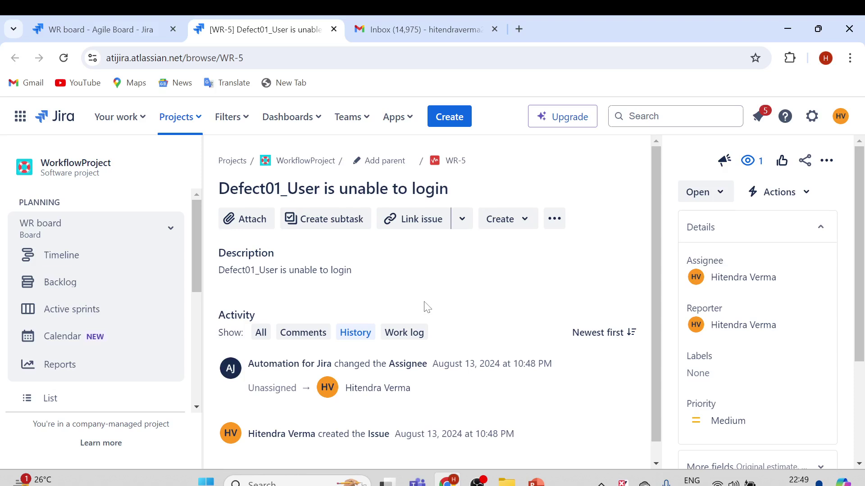
- Go to Settings > System > Global automation to list the global rules
{"action": "left_click", "coordinate": [814, 122]}
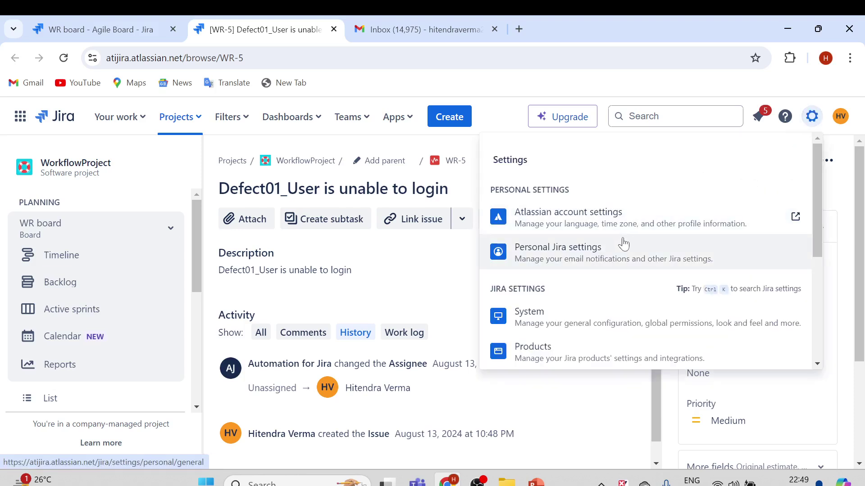
{"action": "scroll", "coordinate": [624, 244], "scroll_direction": "down", "scroll_amount": 1}
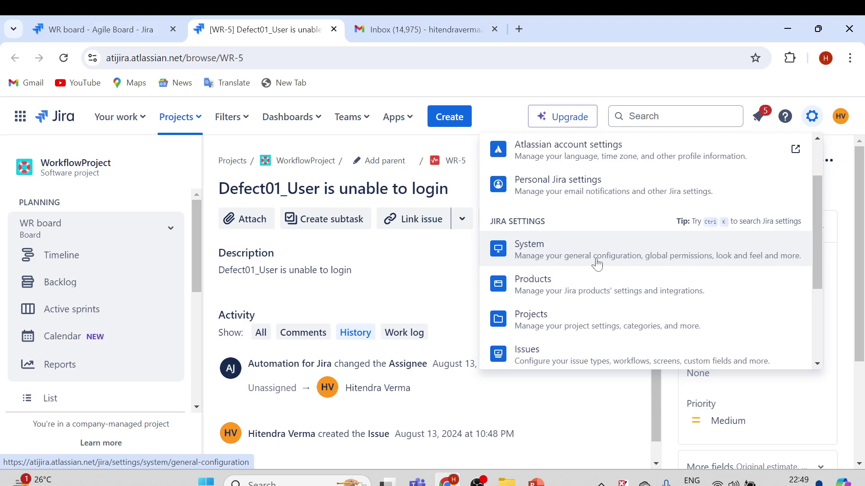
{"action": "left_click", "coordinate": [563, 261]}
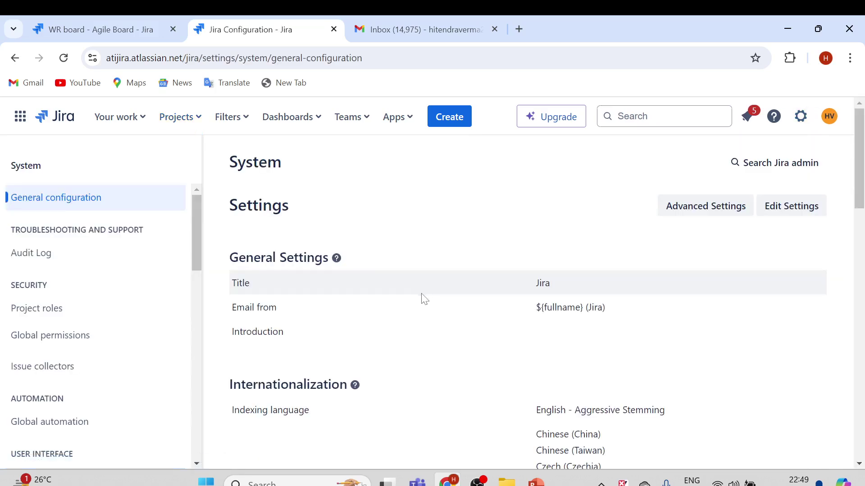
{"action": "left_click_drag", "start_coordinate": [194, 244], "coordinate": [212, 284]}
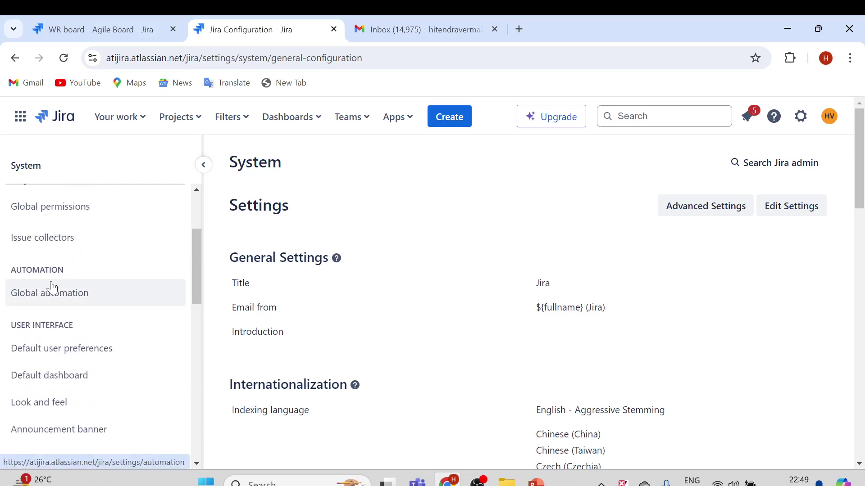
{"action": "left_click", "coordinate": [29, 293]}
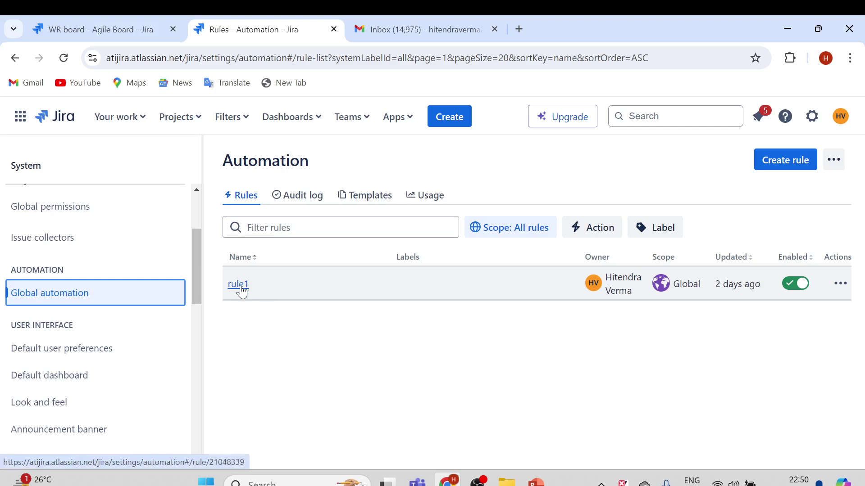
{"action": "left_click", "coordinate": [240, 287]}
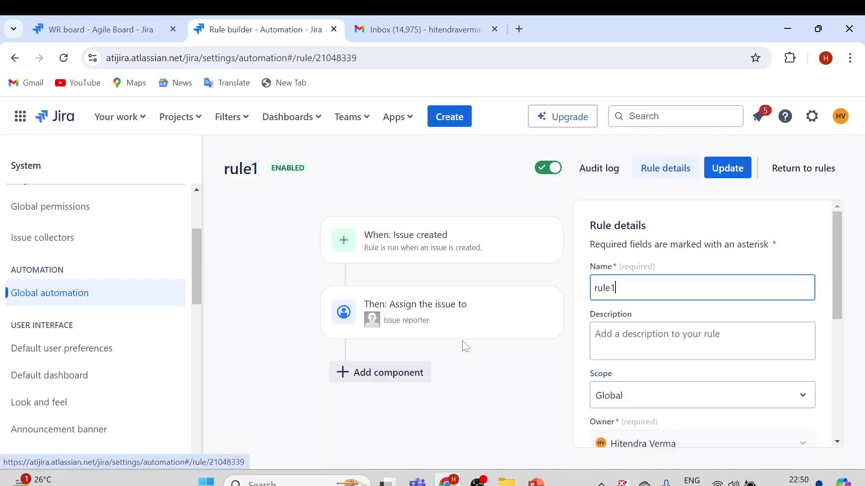
{"action": "left_click", "coordinate": [393, 256]}
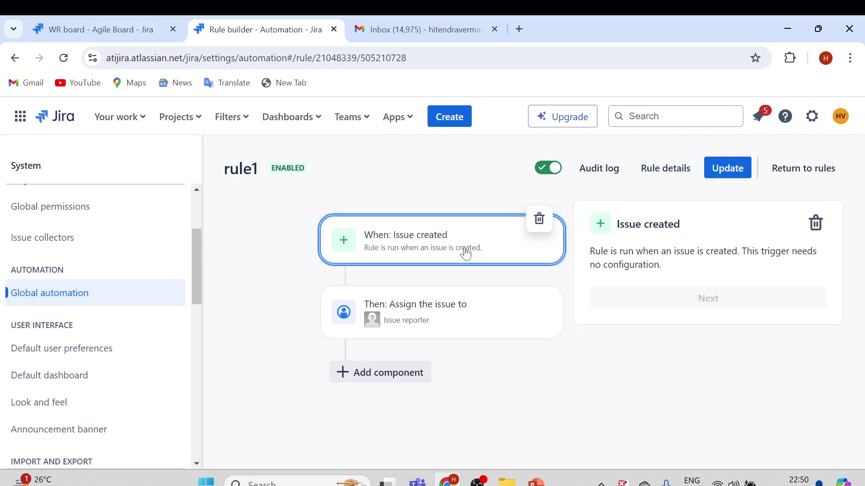
{"action": "mouse_move", "coordinate": [411, 328]}
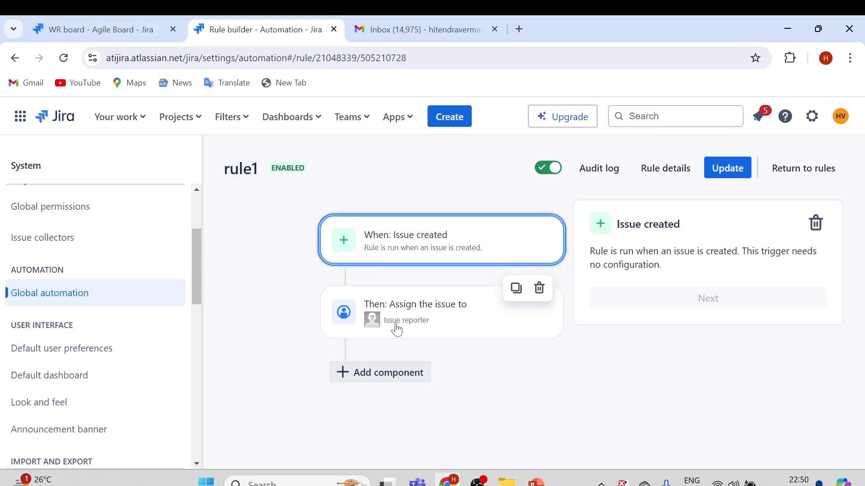
{"action": "left_click", "coordinate": [442, 320]}
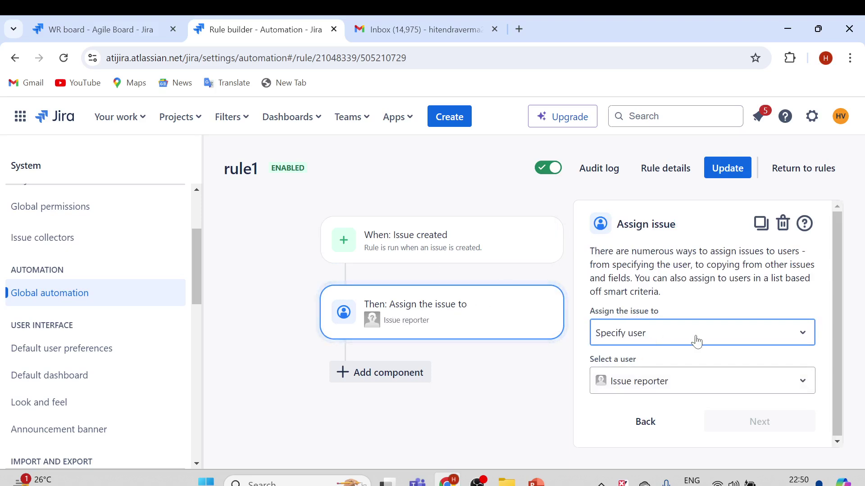
{"action": "left_click", "coordinate": [524, 257]}
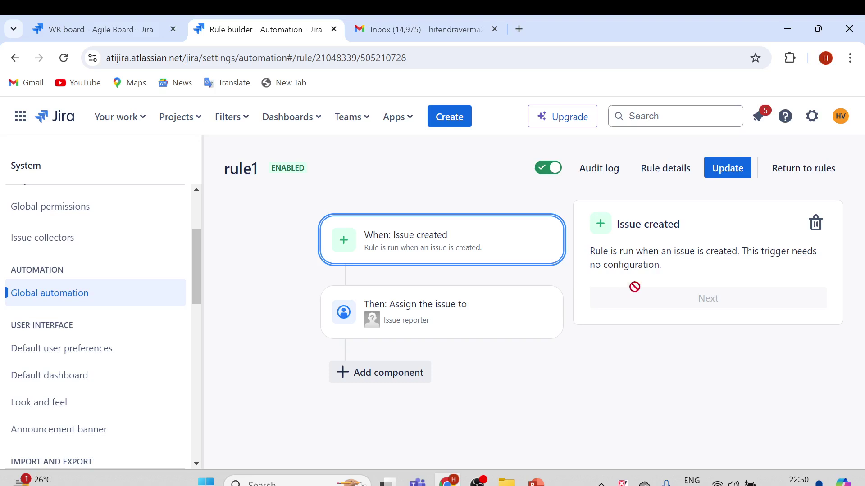
{"action": "left_click", "coordinate": [800, 176]}
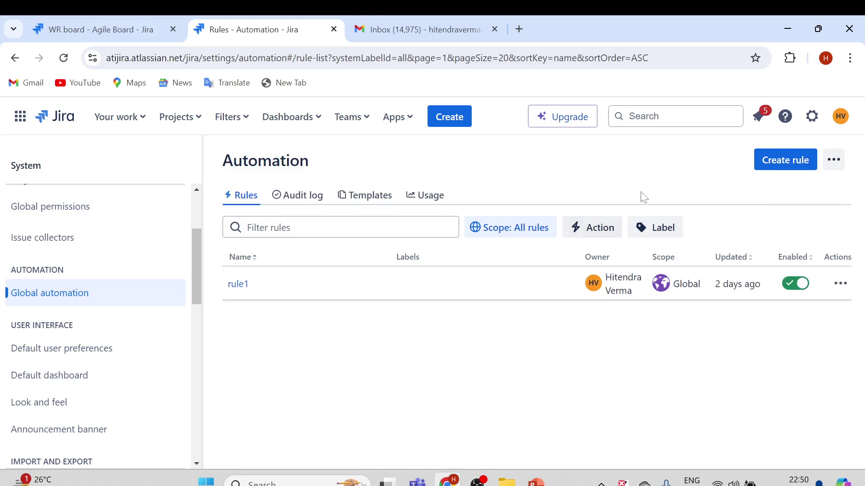
- Create a new rule and browse its trigger list toward Issue transitioned
{"action": "left_click", "coordinate": [782, 165]}
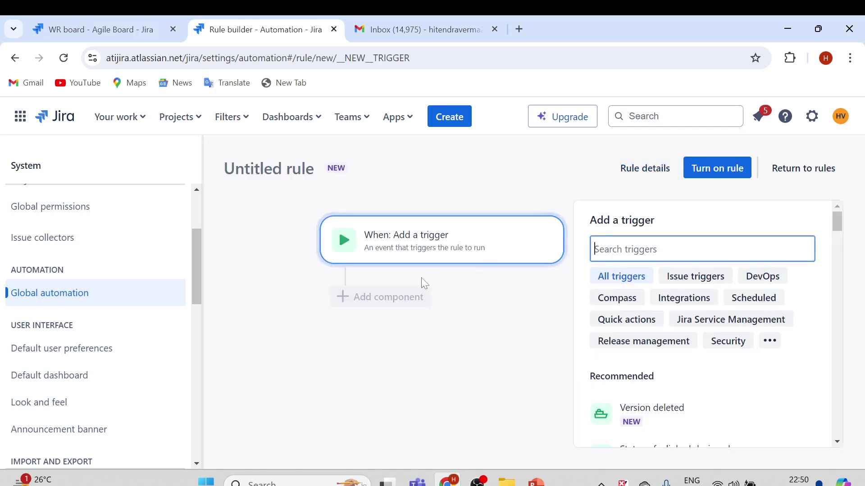
{"action": "left_click", "coordinate": [422, 250]}
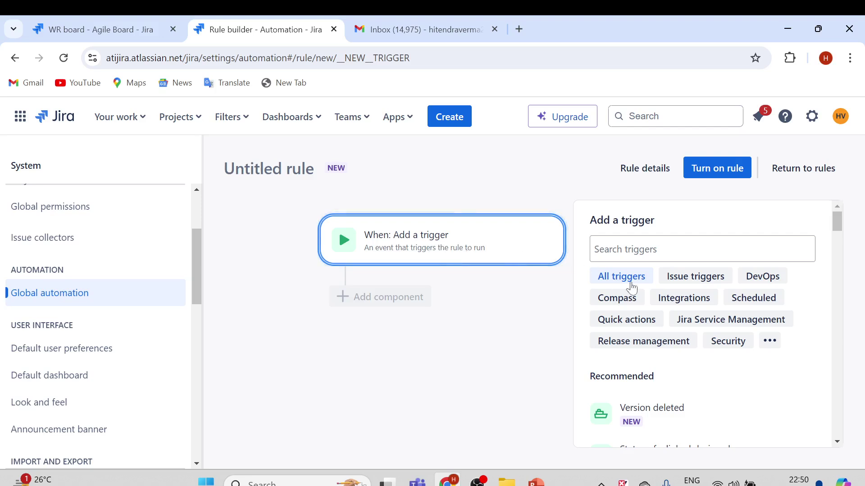
{"action": "scroll", "coordinate": [695, 313], "scroll_direction": "down", "scroll_amount": 1}
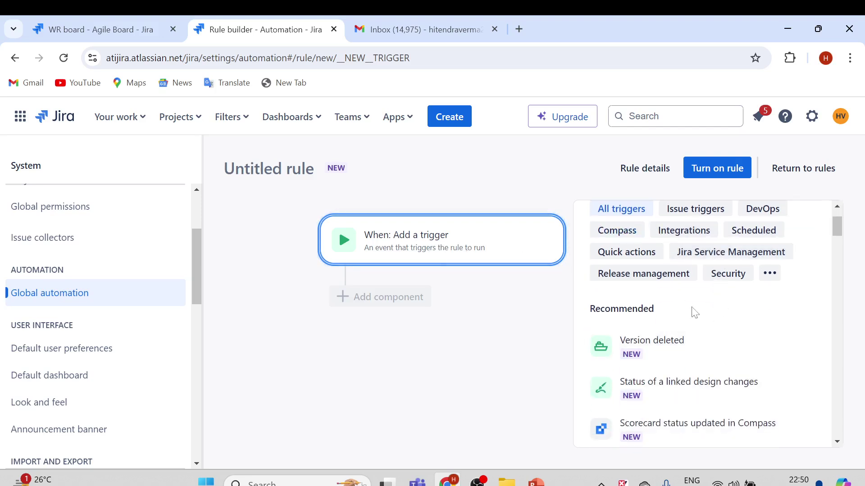
{"action": "scroll", "coordinate": [700, 324], "scroll_direction": "down", "scroll_amount": 1}
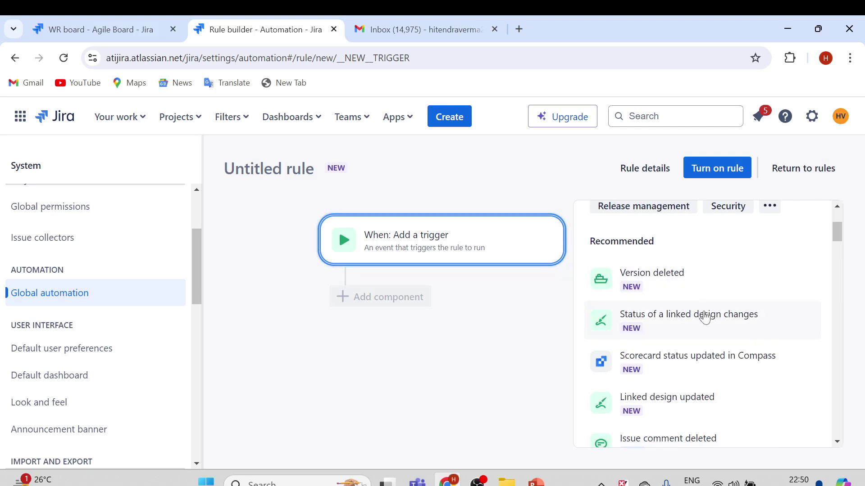
{"action": "scroll", "coordinate": [705, 318], "scroll_direction": "down", "scroll_amount": 2}
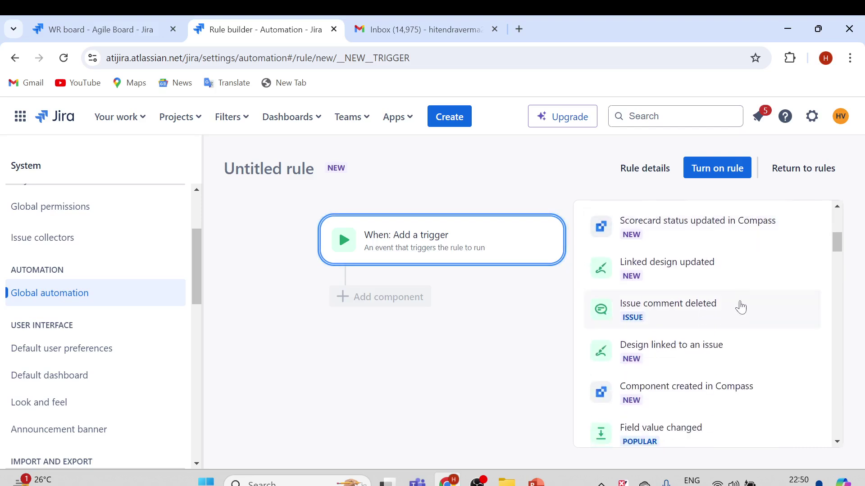
{"action": "scroll", "coordinate": [742, 308], "scroll_direction": "down", "scroll_amount": 1}
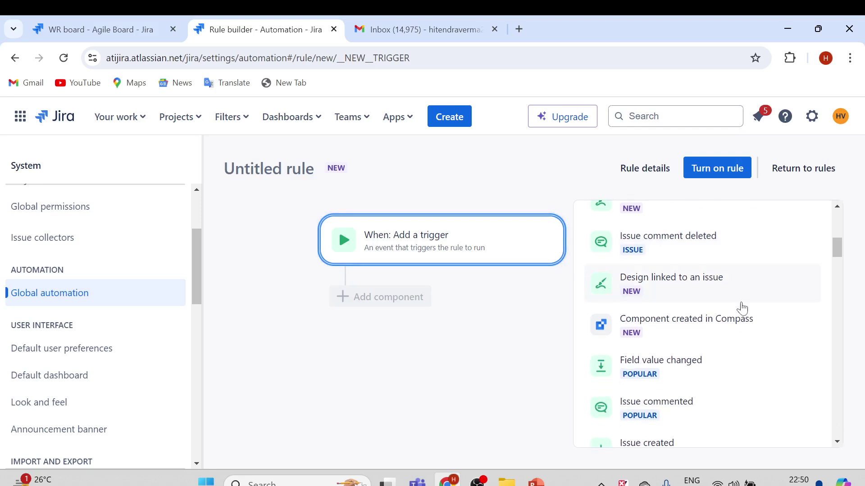
{"action": "scroll", "coordinate": [743, 309], "scroll_direction": "down", "scroll_amount": 1}
{"action": "scroll", "coordinate": [743, 309], "scroll_direction": "down", "scroll_amount": 1}
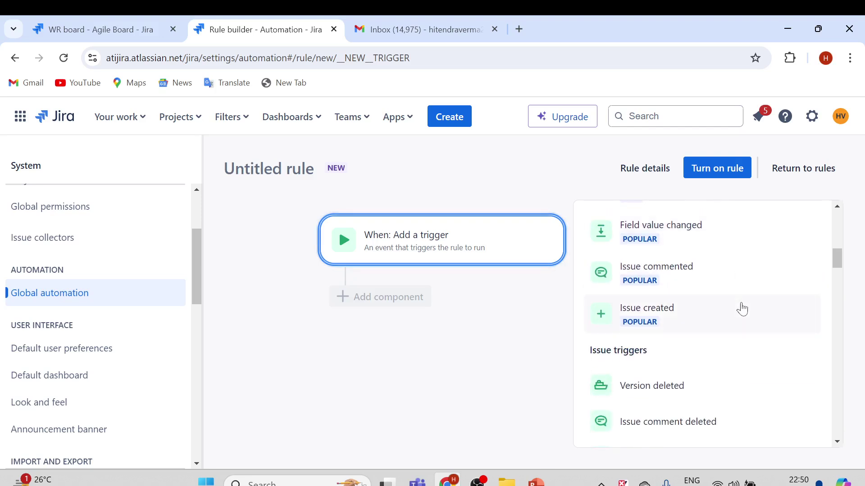
{"action": "scroll", "coordinate": [742, 309], "scroll_direction": "down", "scroll_amount": 1}
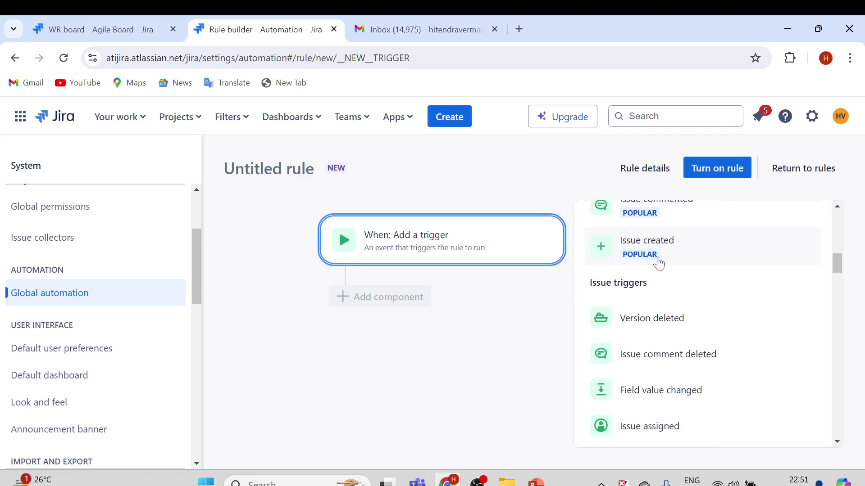
{"action": "scroll", "coordinate": [680, 290], "scroll_direction": "down", "scroll_amount": 2}
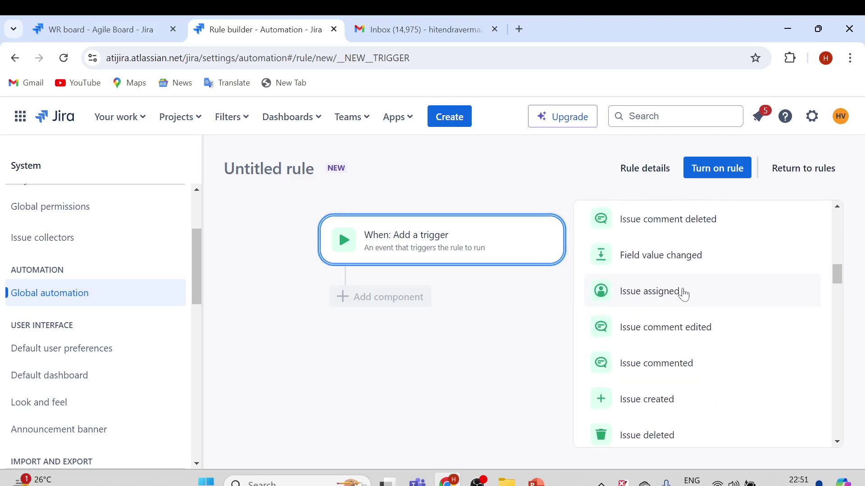
{"action": "scroll", "coordinate": [689, 295], "scroll_direction": "down", "scroll_amount": 1}
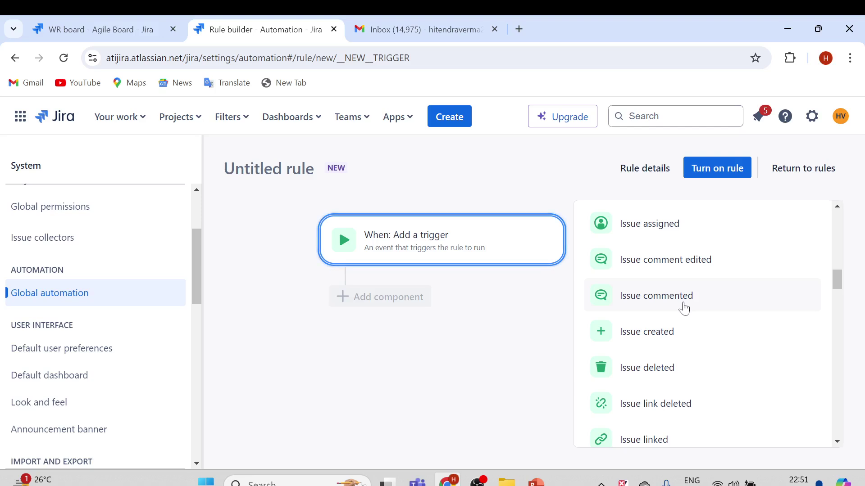
{"action": "scroll", "coordinate": [690, 306], "scroll_direction": "down", "scroll_amount": 2}
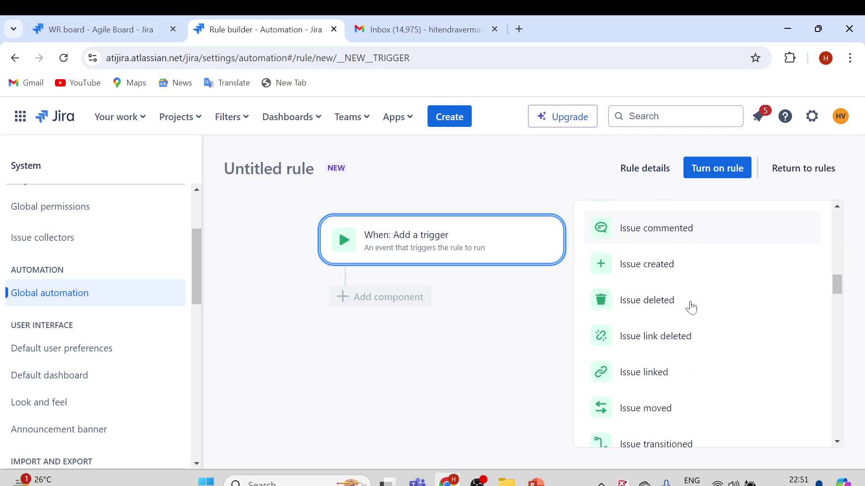
- Use the Issue transitioned trigger from OPEN to DEFECT ASSIGNED and confirm it
{"action": "left_click", "coordinate": [663, 380]}
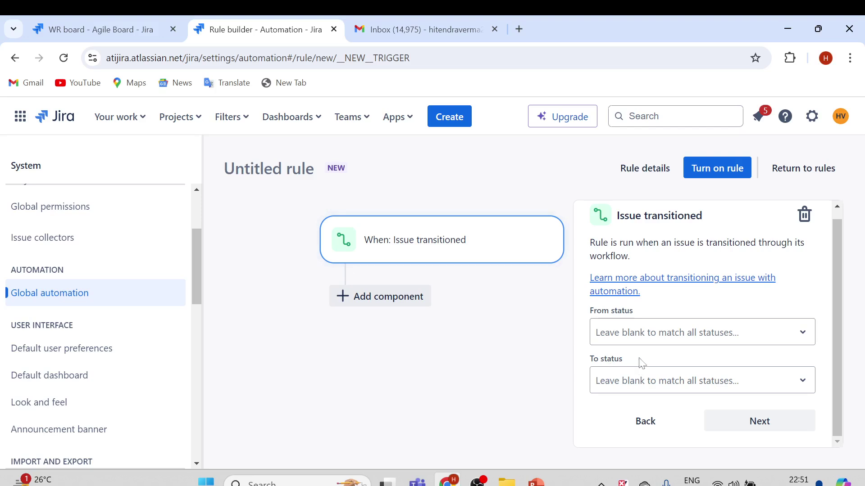
{"action": "left_click", "coordinate": [654, 335]}
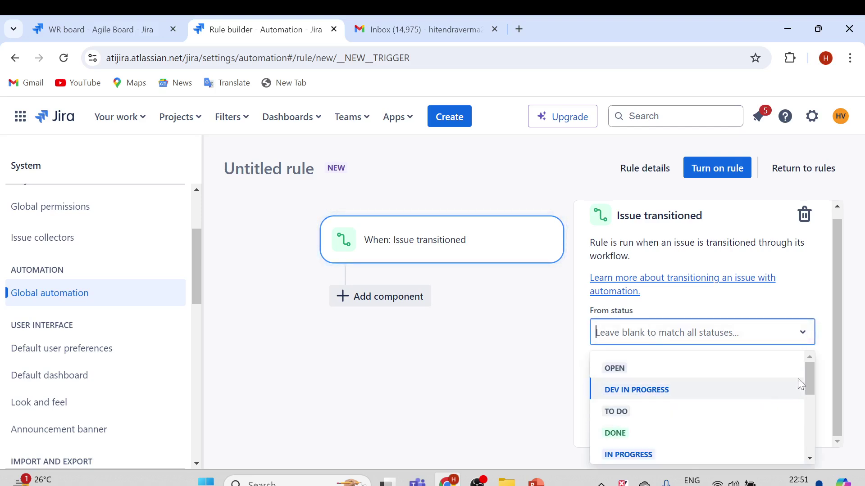
{"action": "left_click", "coordinate": [635, 369]}
{"action": "left_click", "coordinate": [661, 382]}
{"action": "scroll", "coordinate": [667, 317], "scroll_direction": "down", "scroll_amount": 1}
{"action": "left_click", "coordinate": [651, 288]}
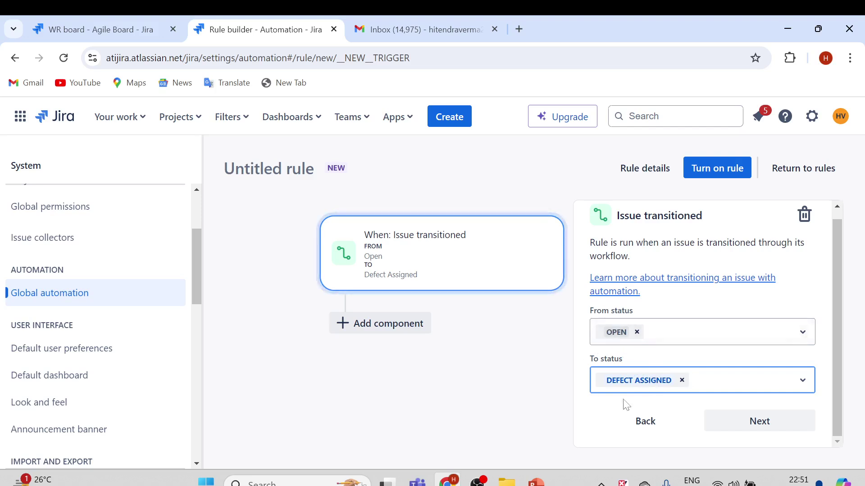
{"action": "left_click", "coordinate": [676, 309]}
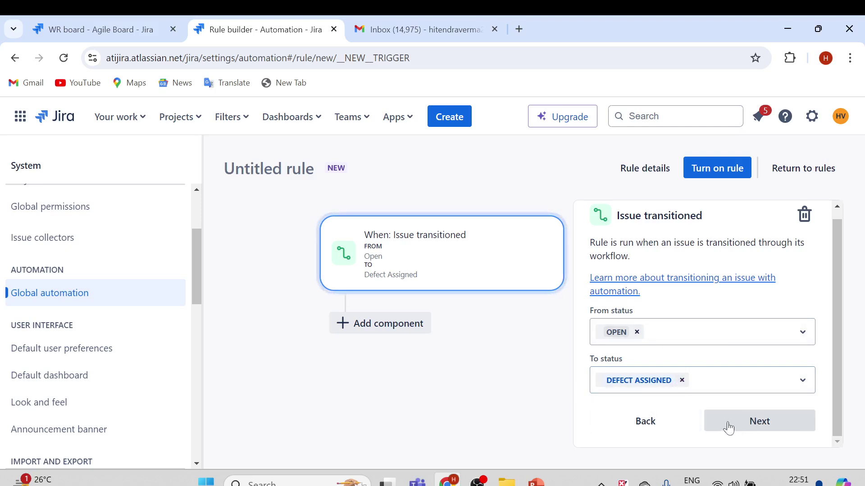
{"action": "left_click", "coordinate": [753, 427]}
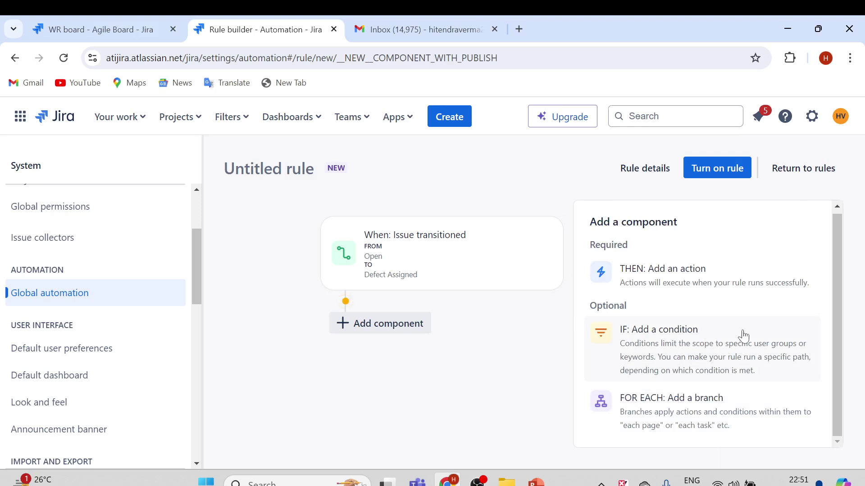
- Add an Assign issue action after the transition trigger
{"action": "left_click", "coordinate": [648, 276]}
{"action": "scroll", "coordinate": [781, 368], "scroll_direction": "down", "scroll_amount": 3}
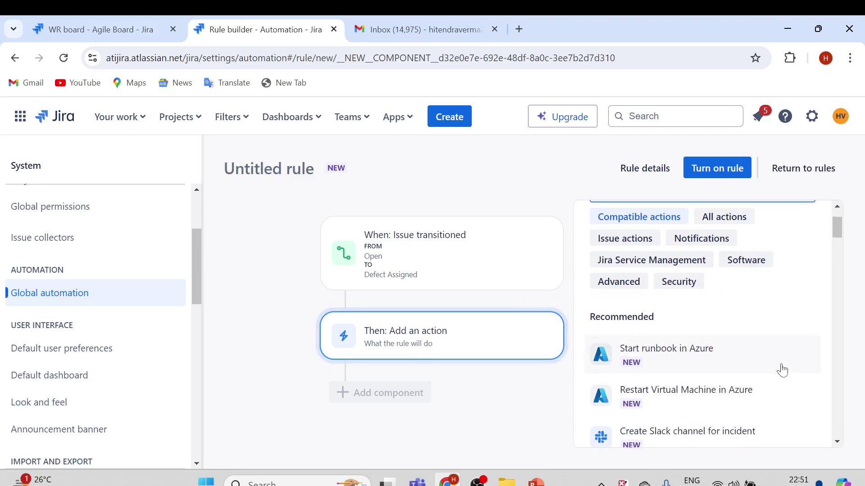
{"action": "scroll", "coordinate": [782, 370], "scroll_direction": "down", "scroll_amount": 6}
{"action": "scroll", "coordinate": [727, 355], "scroll_direction": "up", "scroll_amount": 1}
{"action": "scroll", "coordinate": [728, 355], "scroll_direction": "down", "scroll_amount": 3}
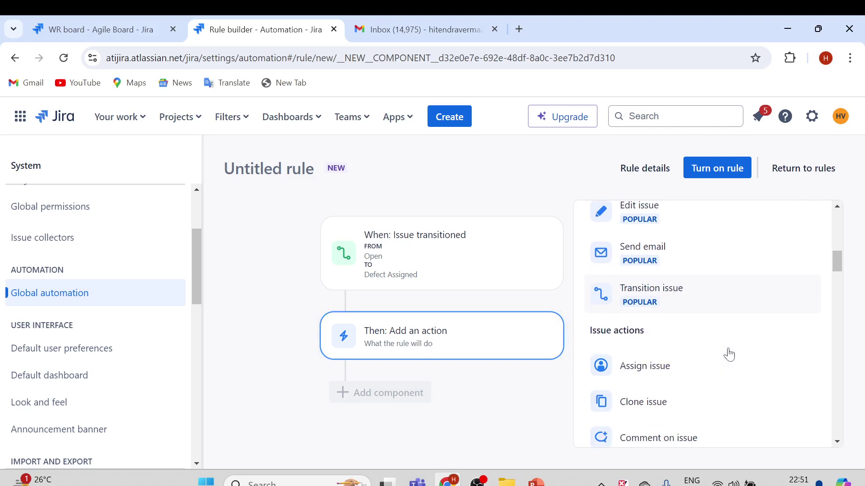
{"action": "scroll", "coordinate": [727, 352], "scroll_direction": "down", "scroll_amount": 2}
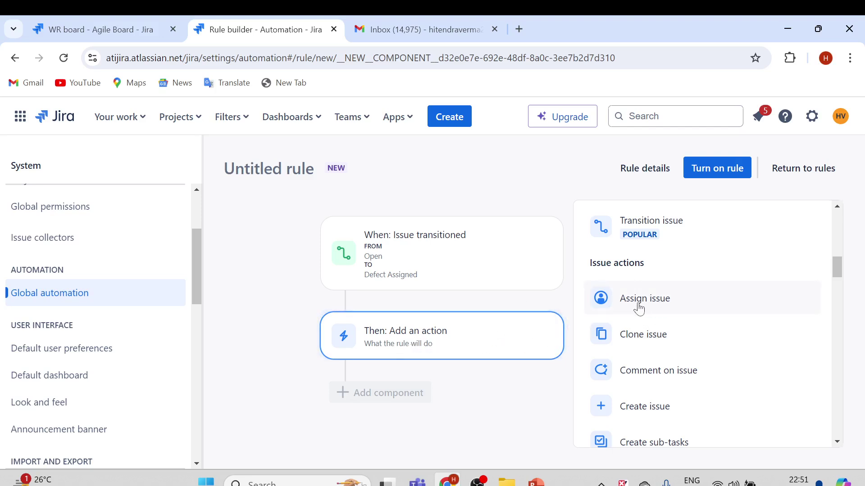
{"action": "left_click", "coordinate": [652, 309]}
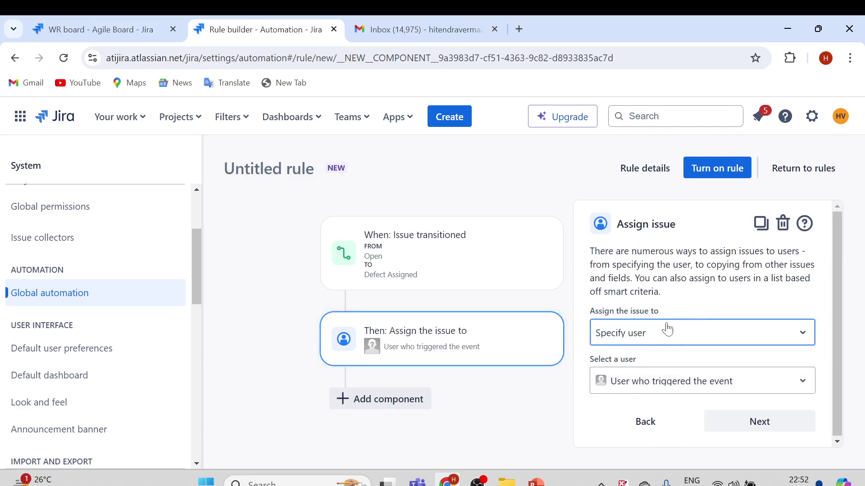
- Make the action assign the issue to specified user Developer1 and confirm
{"action": "left_click", "coordinate": [660, 340]}
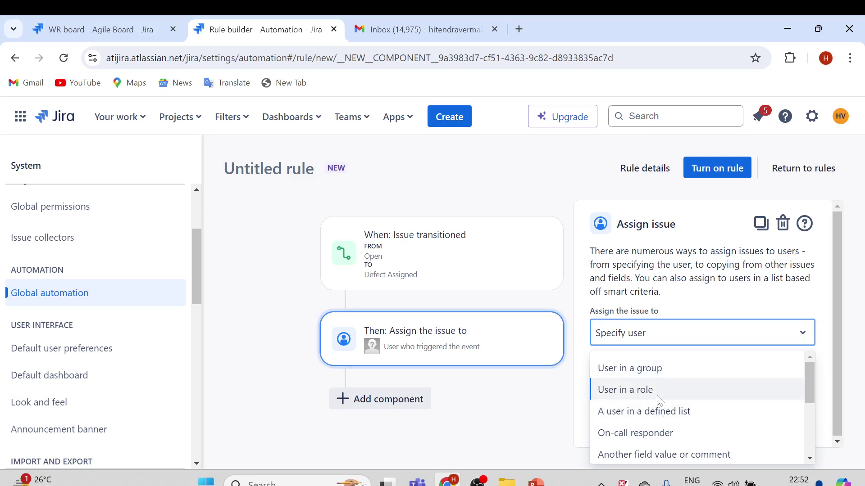
{"action": "scroll", "coordinate": [684, 409], "scroll_direction": "down", "scroll_amount": 3}
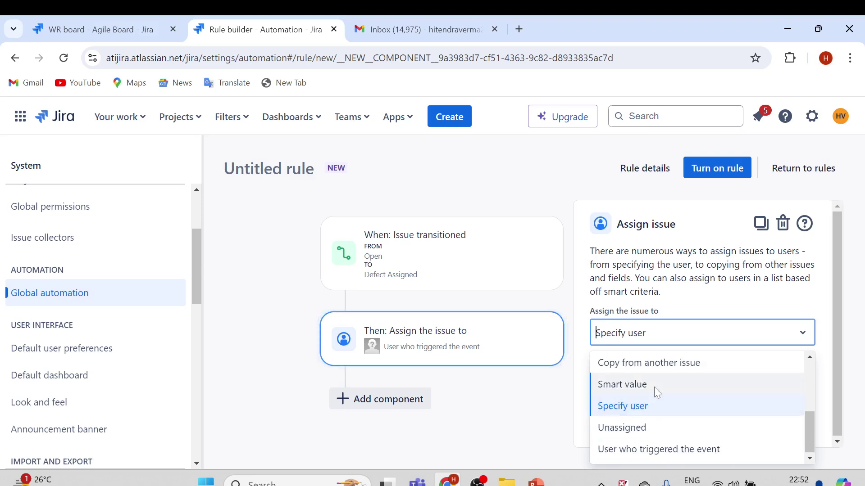
{"action": "left_click", "coordinate": [625, 411]}
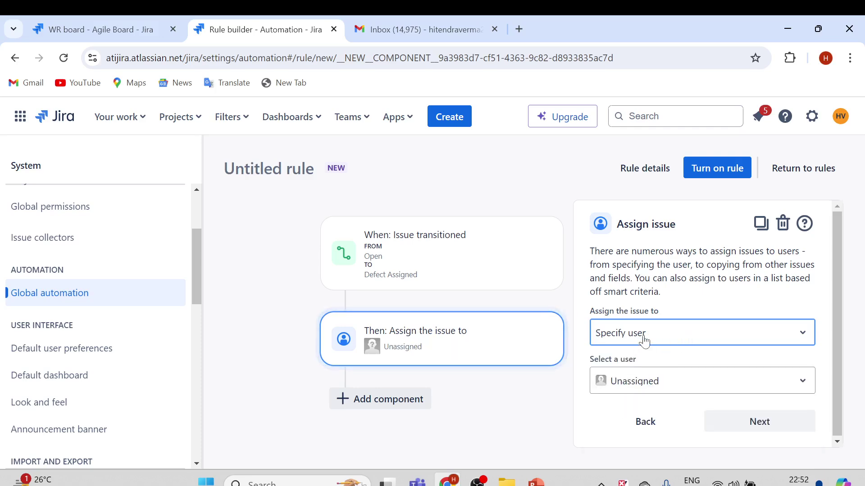
{"action": "left_click", "coordinate": [649, 385]}
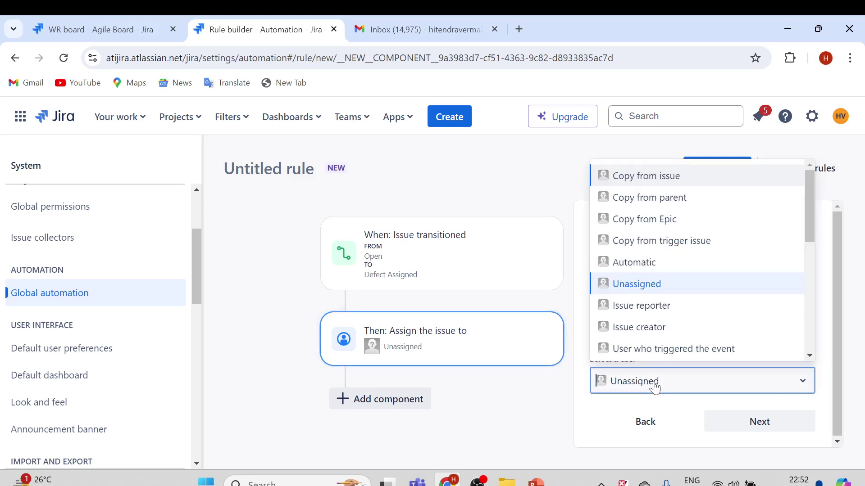
{"action": "scroll", "coordinate": [693, 307], "scroll_direction": "down", "scroll_amount": 5}
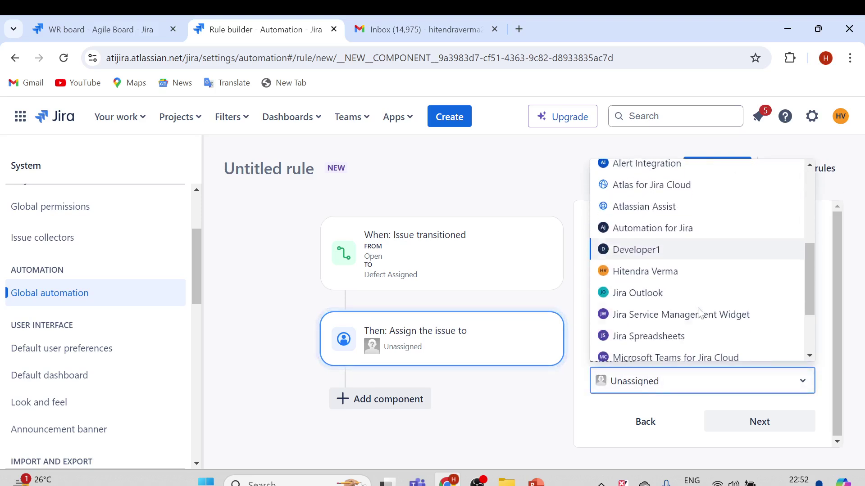
{"action": "left_click", "coordinate": [643, 254]}
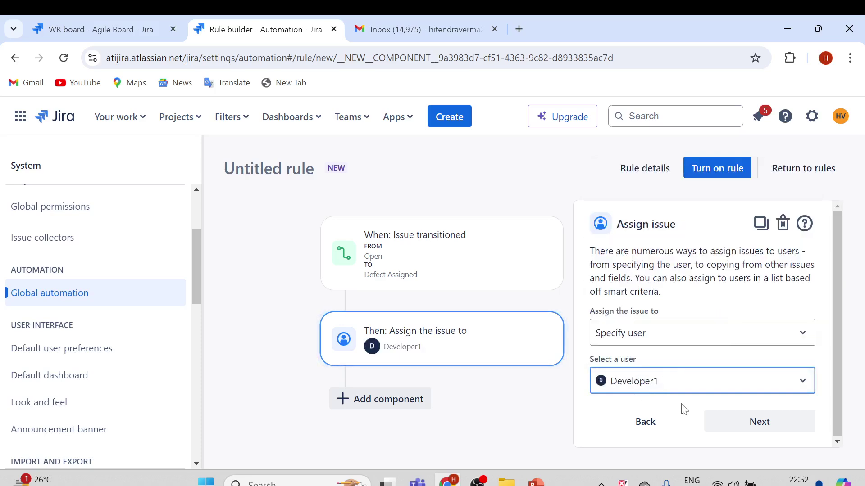
{"action": "left_click", "coordinate": [759, 425]}
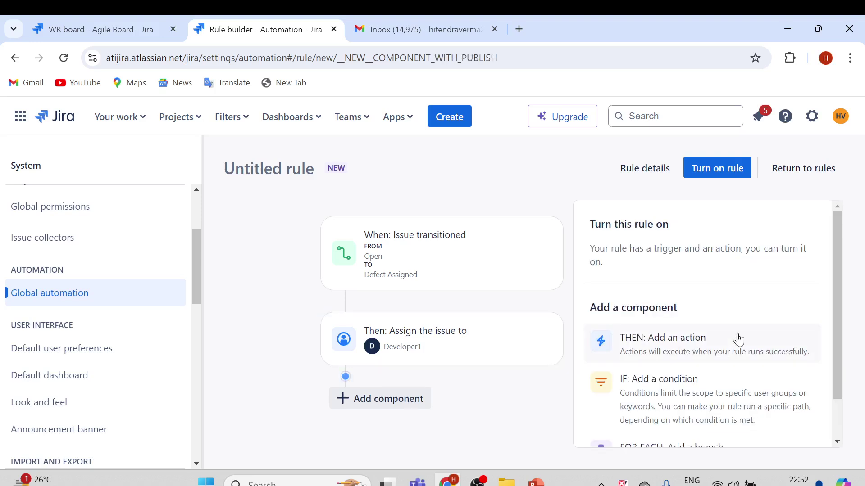
- Open the Turn on rule form for the new rule
{"action": "left_click_drag", "start_coordinate": [839, 319], "coordinate": [837, 364]}
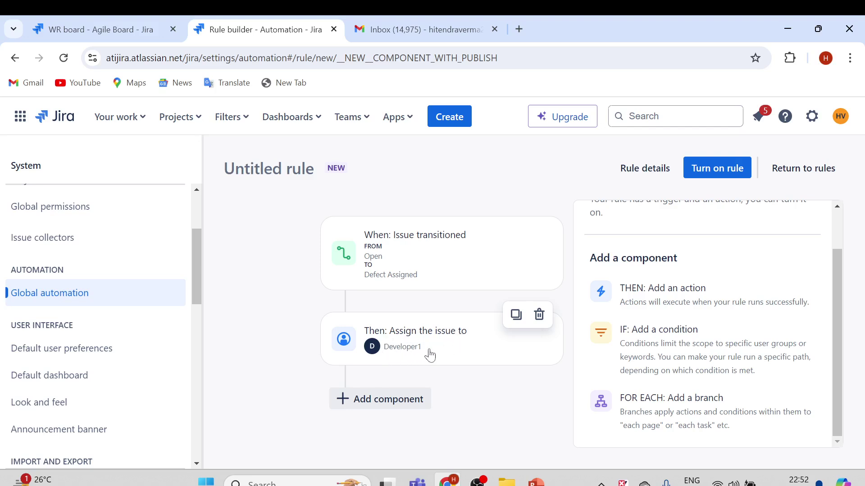
{"action": "left_click", "coordinate": [722, 174]}
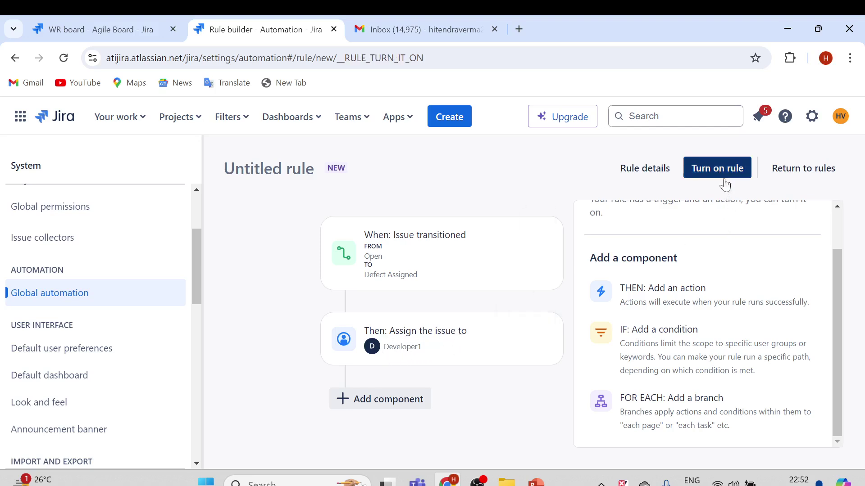
- Enter DefectAssignmentRule as the rule name
{"action": "key", "text": "Down"}
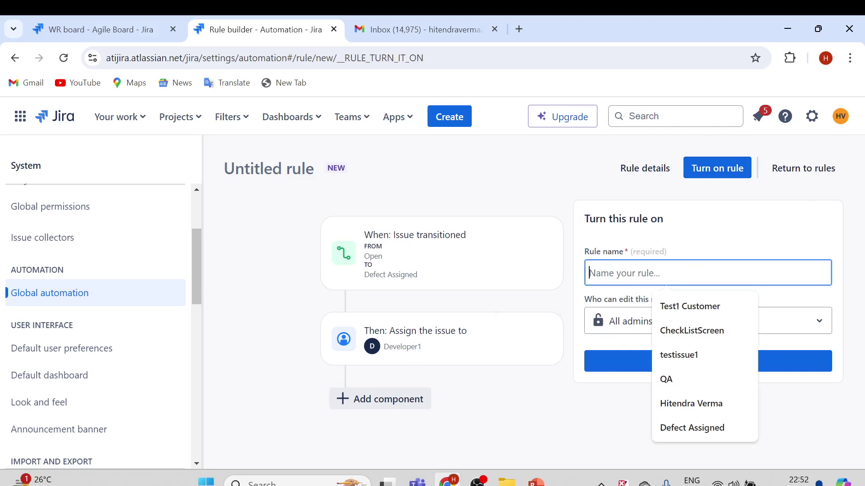
{"action": "type", "text": "Defe"}
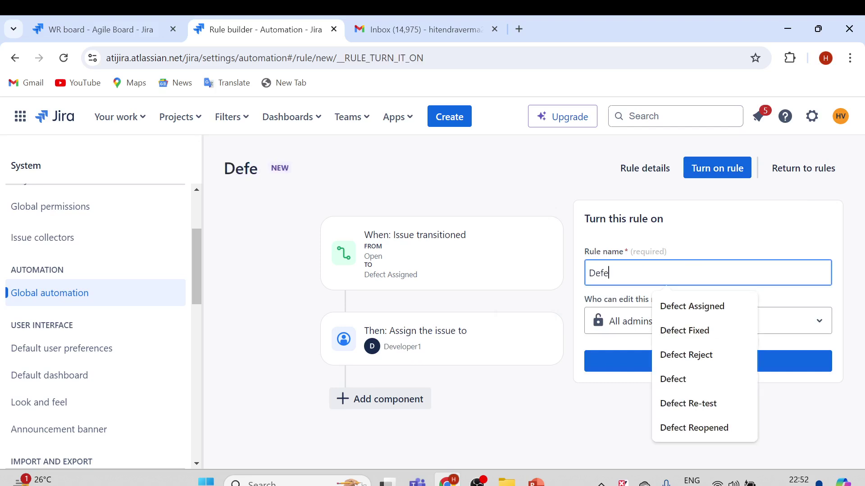
{"action": "type", "text": "ctAssignme"}
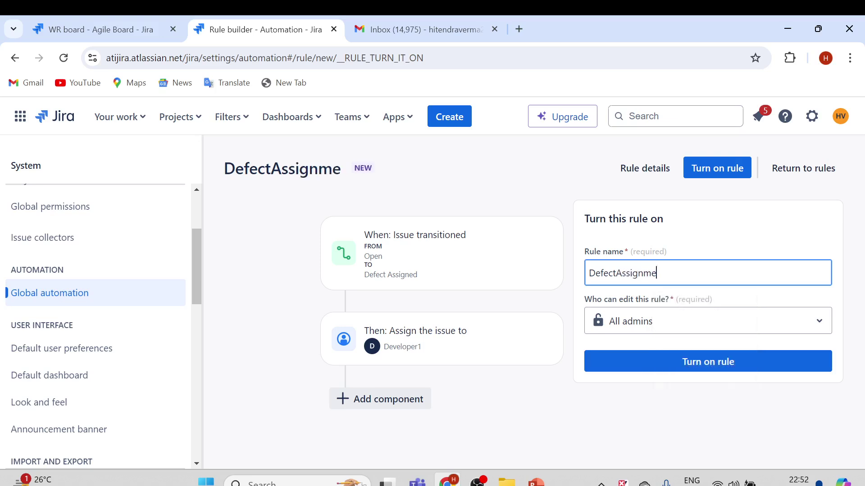
{"action": "type", "text": "ntRule"}
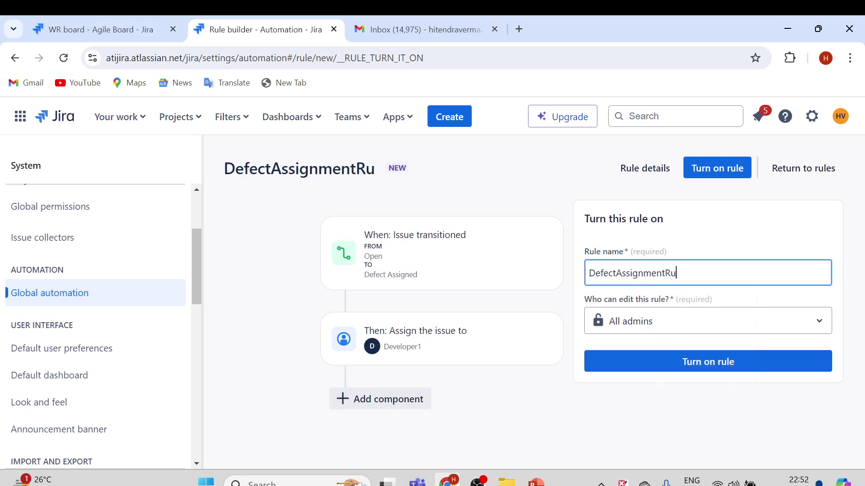
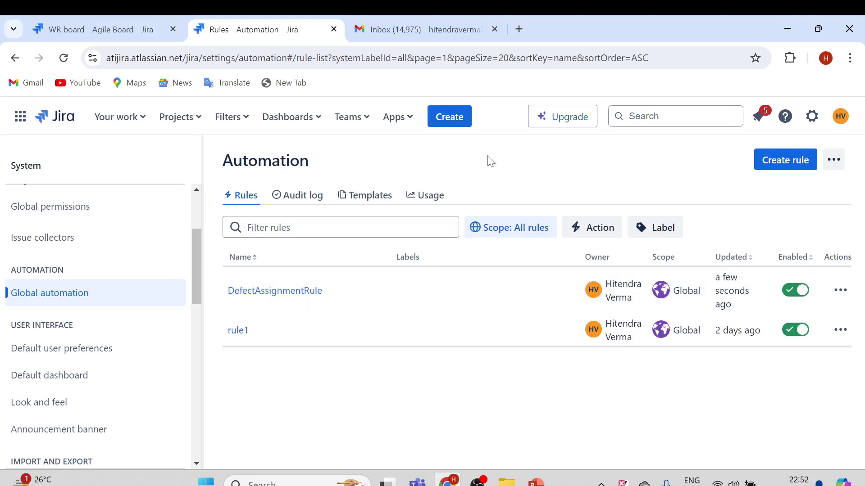
- Start a new Defect in WorkflowProject with the summary 'Defect_02_Test Defect'
{"action": "left_click", "coordinate": [452, 123]}
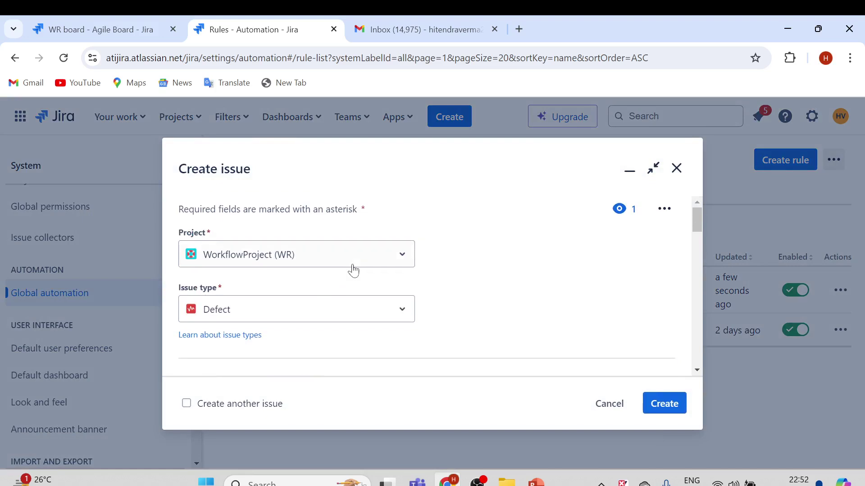
{"action": "scroll", "coordinate": [295, 305], "scroll_direction": "down", "scroll_amount": 3}
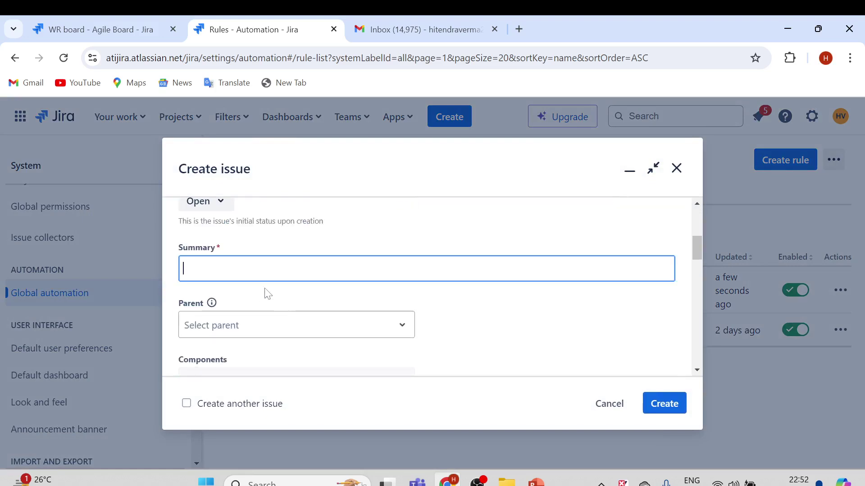
{"action": "left_click", "coordinate": [262, 273]}
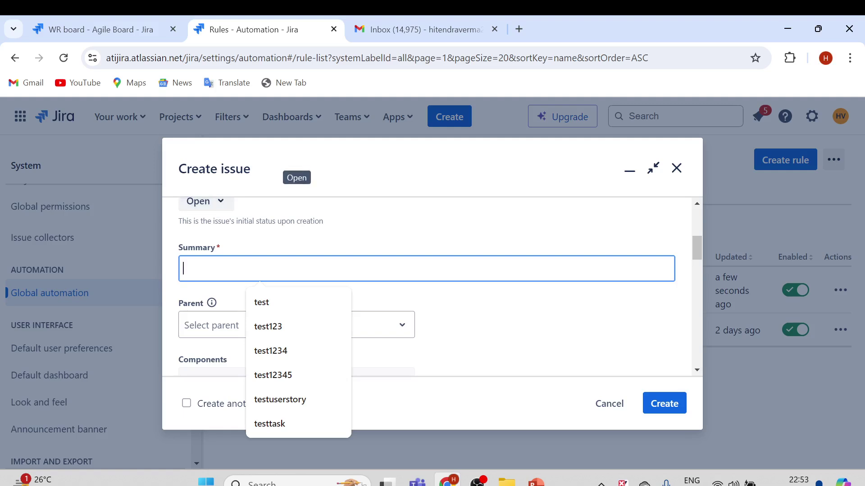
{"action": "type", "text": "Defect"}
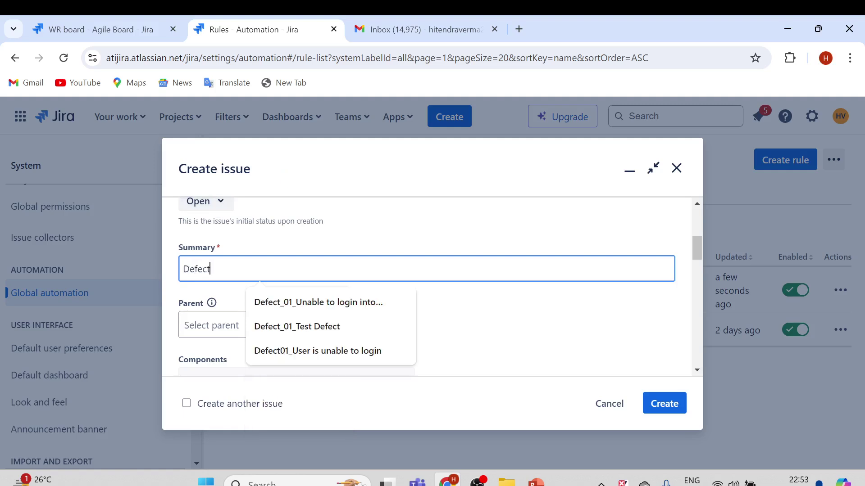
{"action": "type", "text": "_02_Test Defect"}
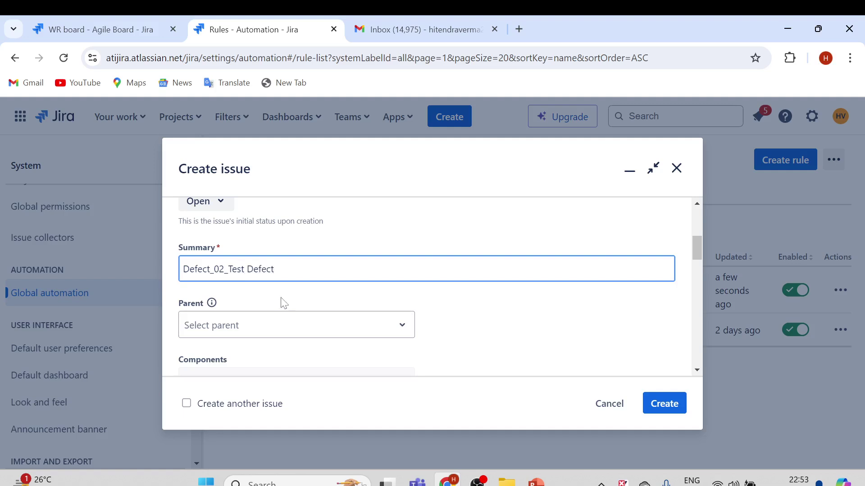
- Copy the summary into the description and create the defect as WR-6
{"action": "key", "text": "ctrl+a"}
{"action": "key", "text": "ctrl+c"}
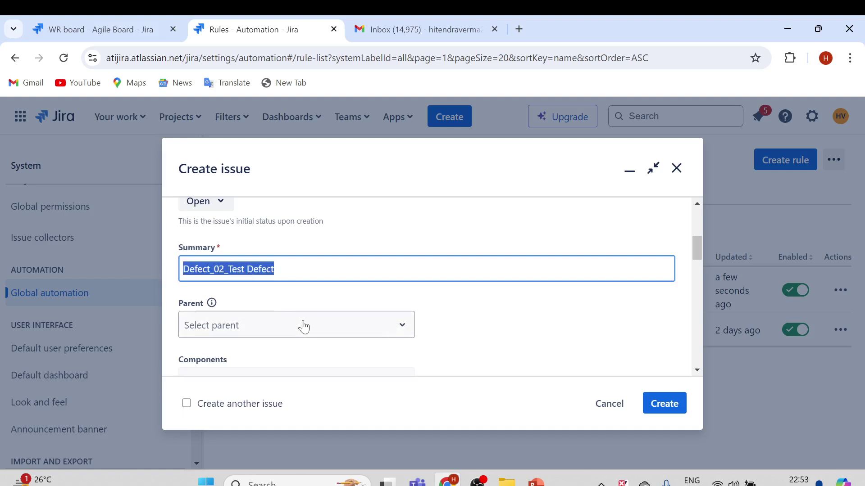
{"action": "scroll", "coordinate": [304, 326], "scroll_direction": "down", "scroll_amount": 5}
{"action": "left_click", "coordinate": [323, 293]}
{"action": "key", "text": "ctrl+v"}
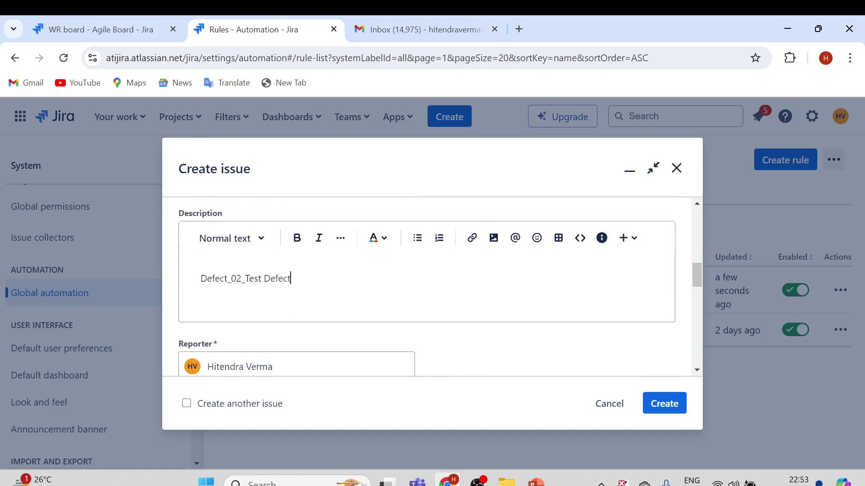
{"action": "scroll", "coordinate": [355, 297], "scroll_direction": "up", "scroll_amount": 3}
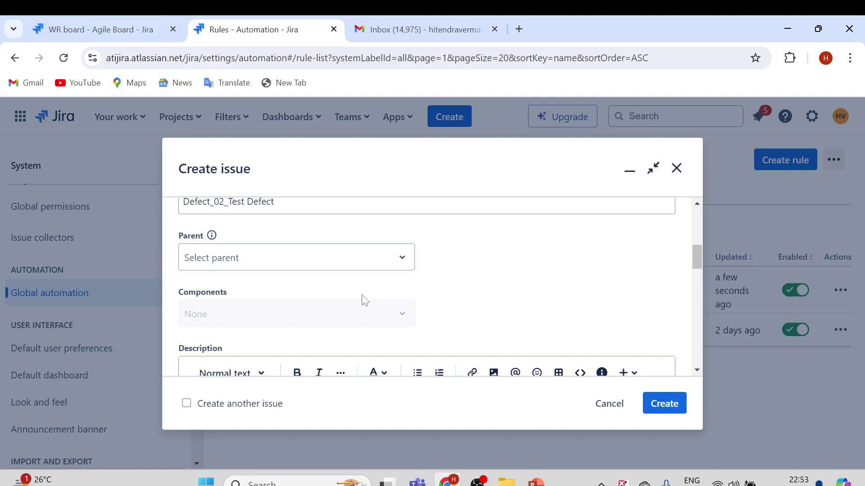
{"action": "scroll", "coordinate": [368, 299], "scroll_direction": "up", "scroll_amount": 2}
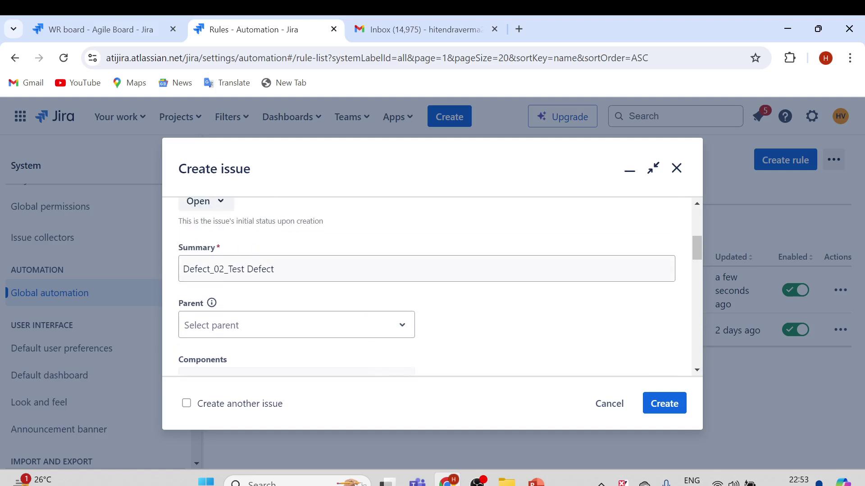
{"action": "key", "text": "shift+Tab"}
{"action": "key", "text": "End"}
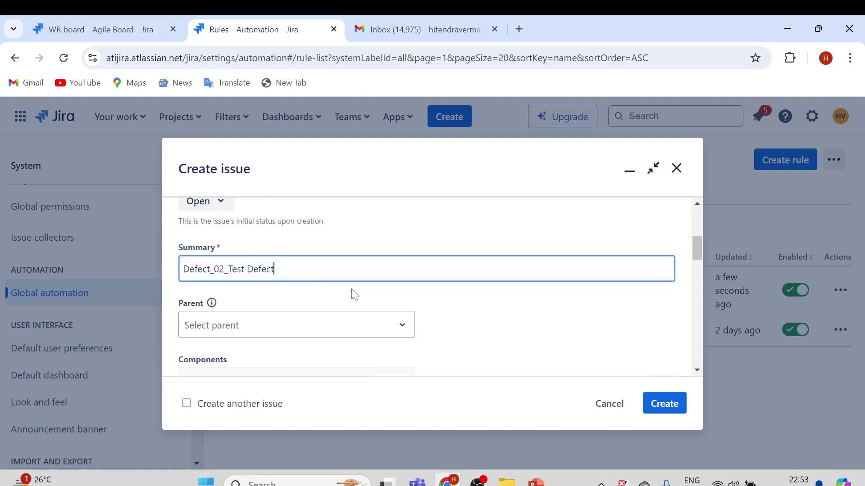
{"action": "scroll", "coordinate": [374, 302], "scroll_direction": "down", "scroll_amount": 2}
{"action": "scroll", "coordinate": [378, 296], "scroll_direction": "down", "scroll_amount": 2}
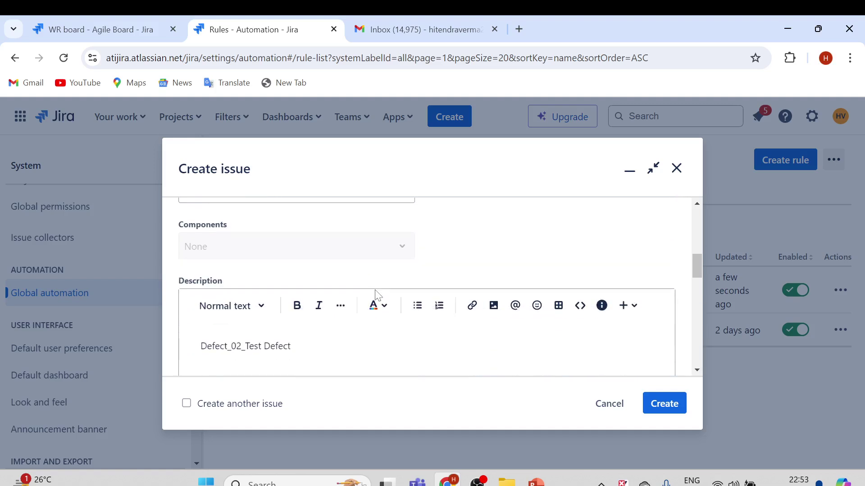
{"action": "scroll", "coordinate": [372, 299], "scroll_direction": "down", "scroll_amount": 10}
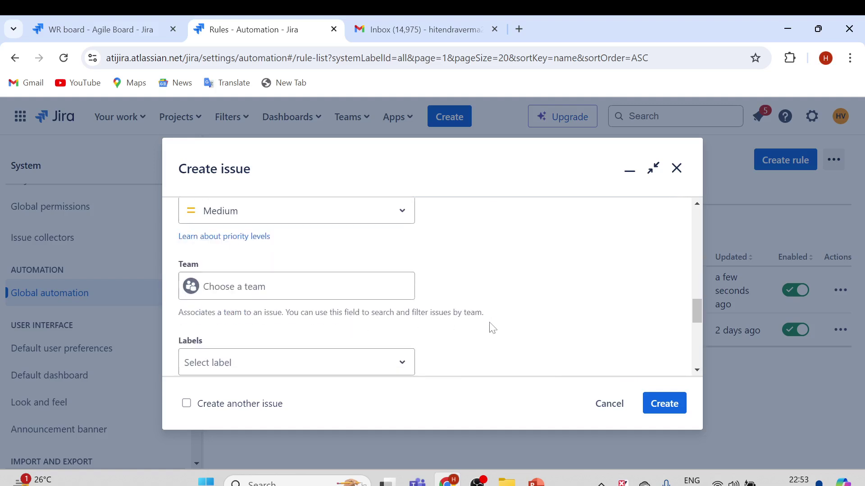
{"action": "left_click", "coordinate": [650, 403]}
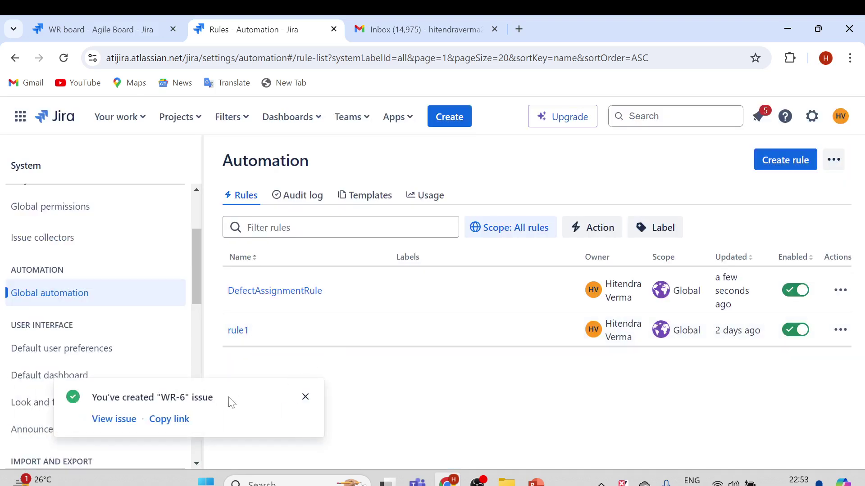
- Open WR-6 and check its History for automation changing the assignee from Unassigned to the reporter
{"action": "left_click", "coordinate": [118, 421]}
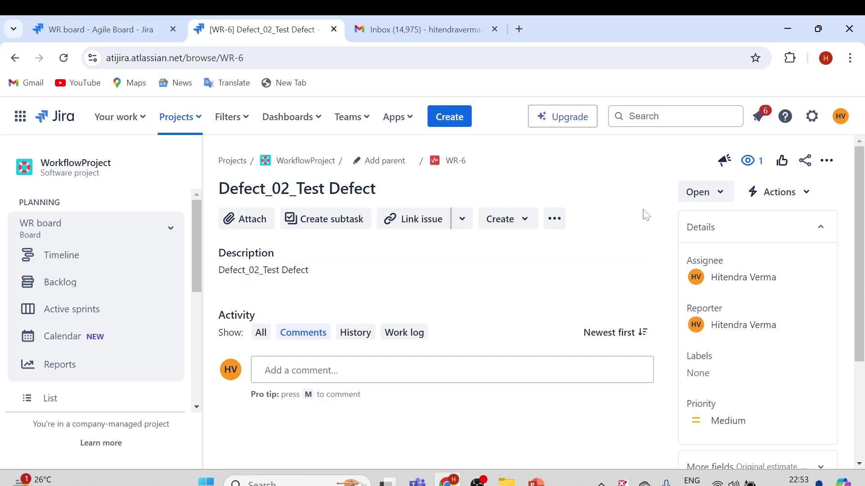
{"action": "left_click", "coordinate": [355, 334]}
{"action": "scroll", "coordinate": [302, 362], "scroll_direction": "down", "scroll_amount": 1}
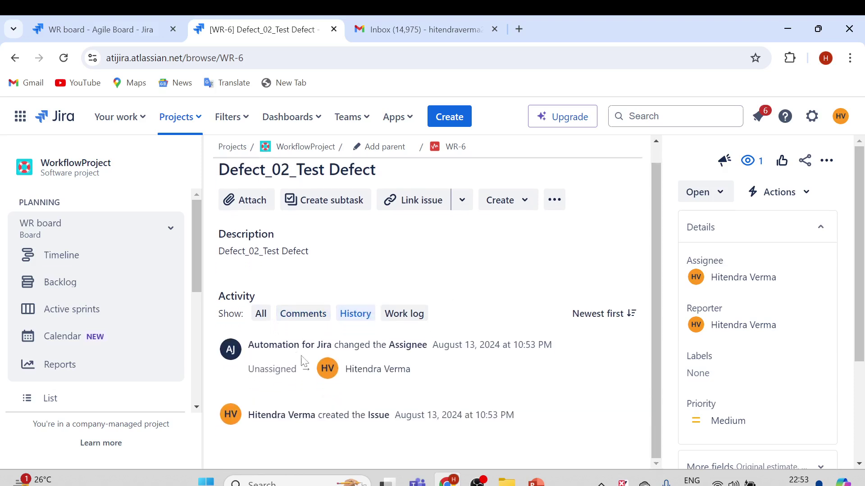
{"action": "left_click_drag", "start_coordinate": [389, 345], "coordinate": [417, 345]}
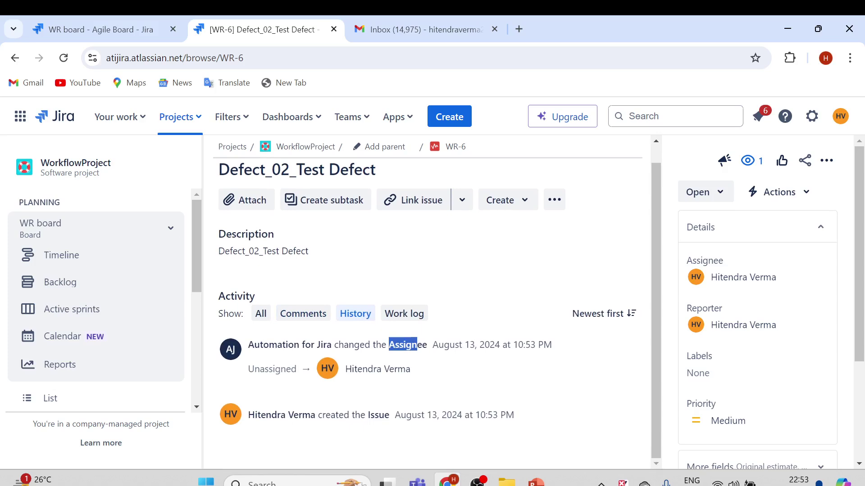
{"action": "scroll", "coordinate": [595, 259], "scroll_direction": "up", "scroll_amount": 1}
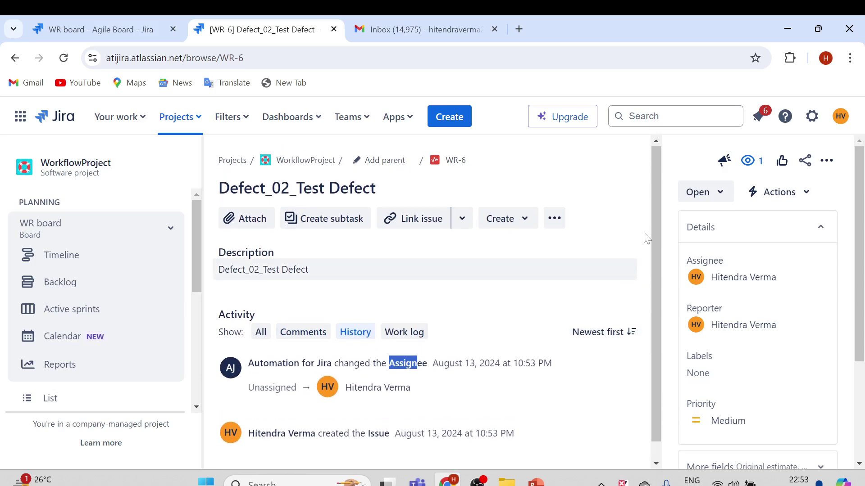
- Transition WR-6 to Defect Assigned status and reload its History
{"action": "left_click", "coordinate": [721, 198]}
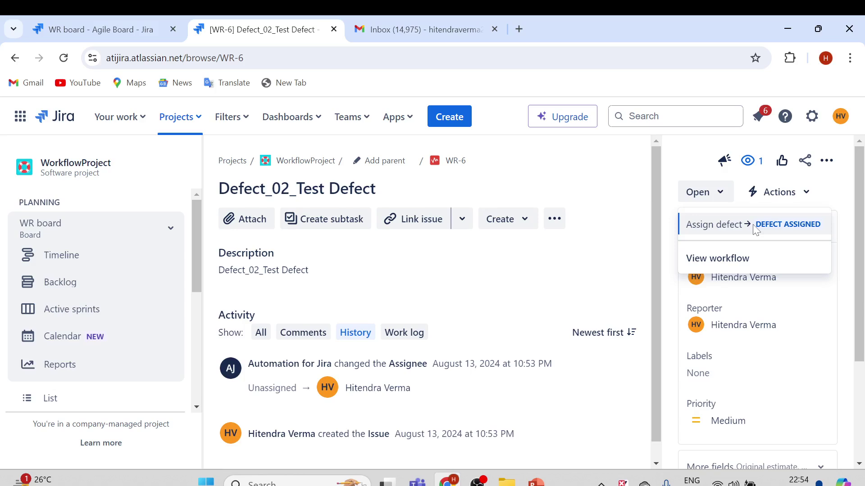
{"action": "left_click", "coordinate": [775, 231]}
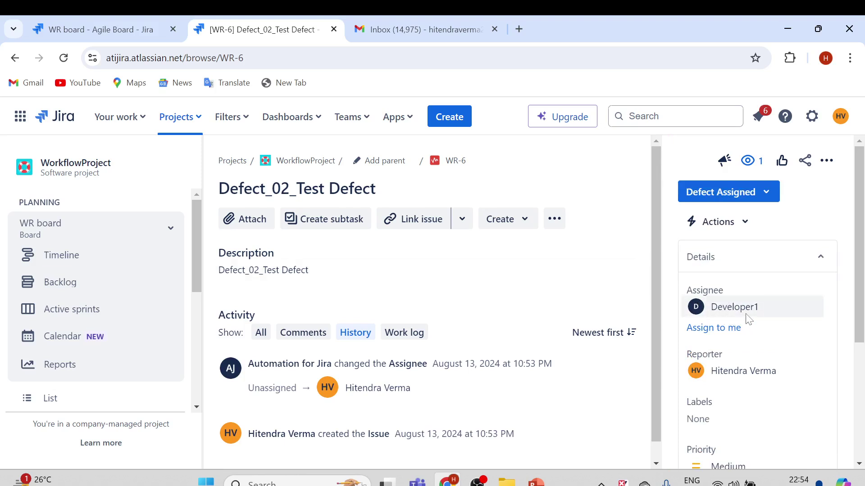
{"action": "left_click", "coordinate": [301, 332]}
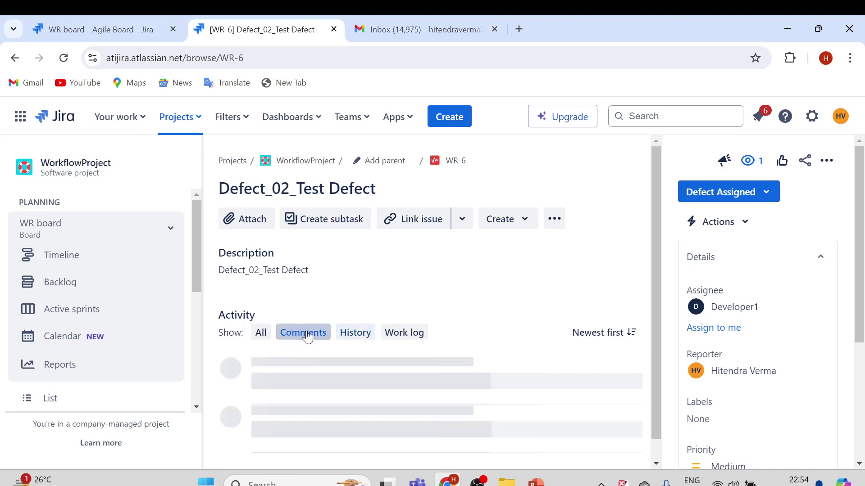
{"action": "left_click", "coordinate": [349, 335]}
- Highlight the history entry showing automation reassigning WR-6 from the reporter to Developer1
{"action": "scroll", "coordinate": [507, 313], "scroll_direction": "down", "scroll_amount": 1}
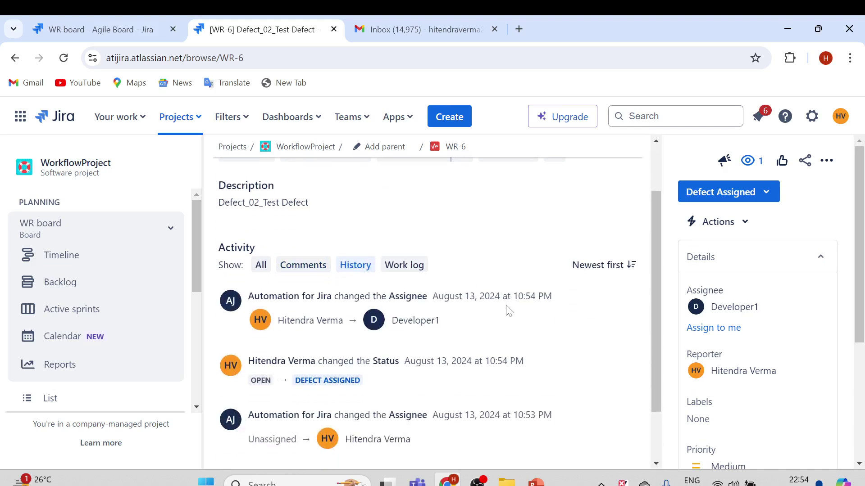
{"action": "left_click_drag", "start_coordinate": [248, 296], "coordinate": [417, 295]}
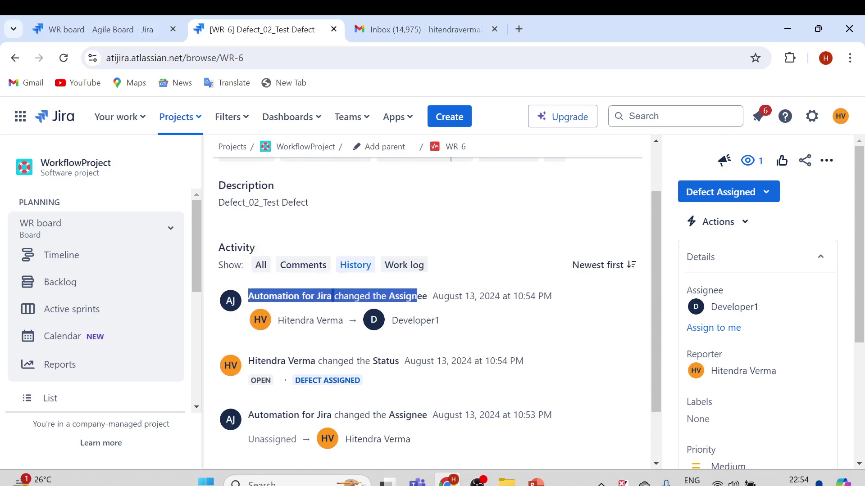
{"action": "left_click_drag", "start_coordinate": [289, 321], "coordinate": [396, 340]}
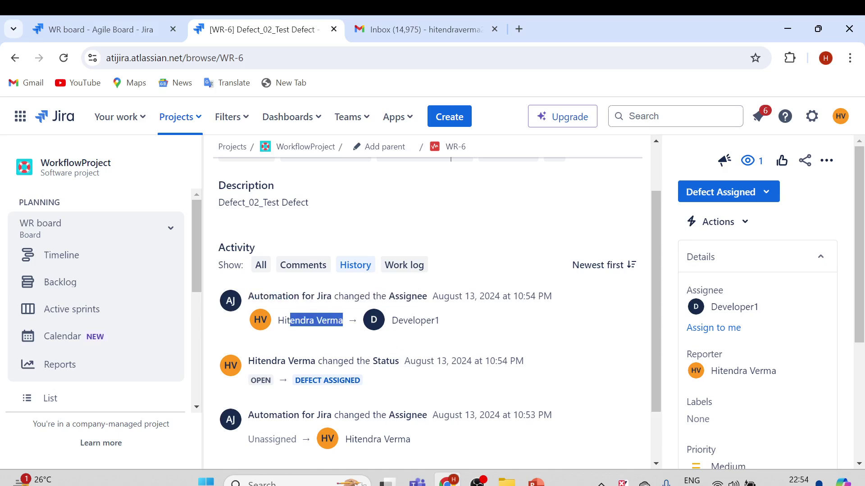
{"action": "double_click", "coordinate": [415, 321]}
{"action": "left_click", "coordinate": [476, 225]}
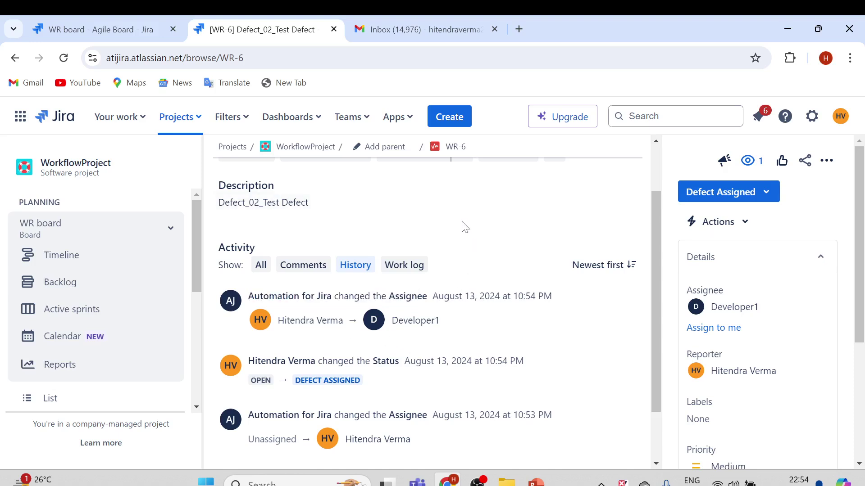
{"action": "scroll", "coordinate": [467, 233], "scroll_direction": "up", "scroll_amount": 1}
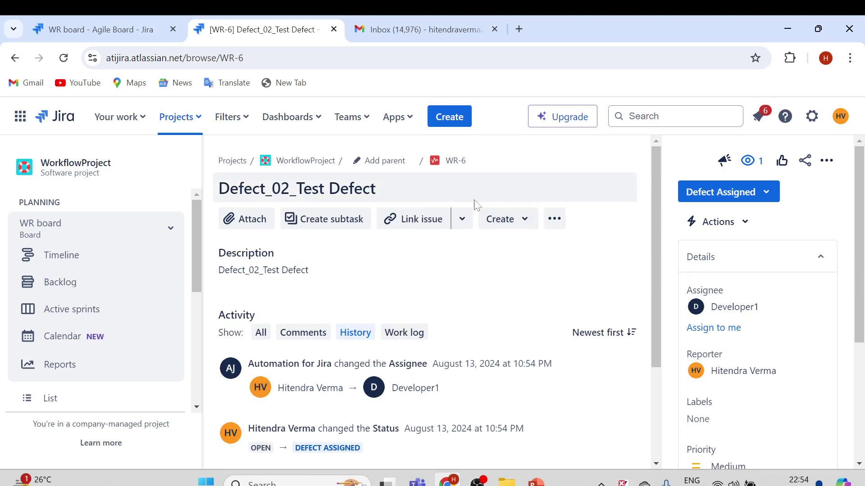
- Read the Gmail email '[JIRA] Automation for Jira assigned WR-6 to you', then return to WR-6
{"action": "left_click", "coordinate": [415, 30]}
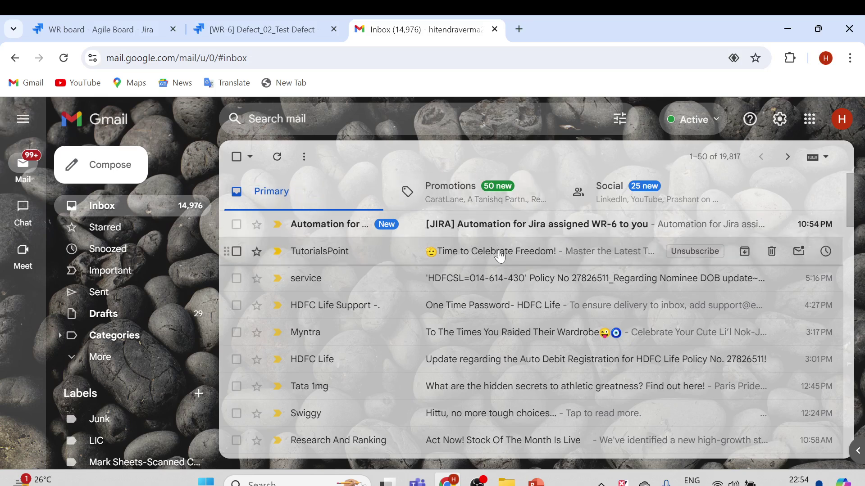
{"action": "left_click", "coordinate": [479, 228]}
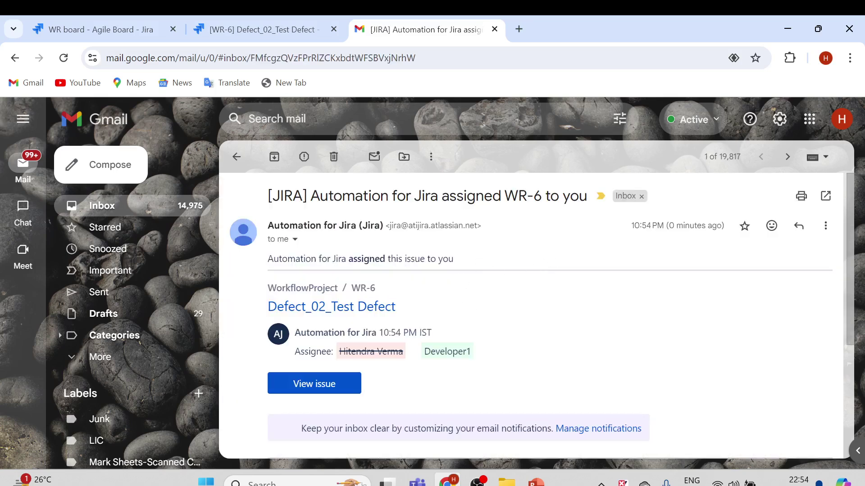
{"action": "left_click_drag", "start_coordinate": [320, 196], "coordinate": [466, 196]}
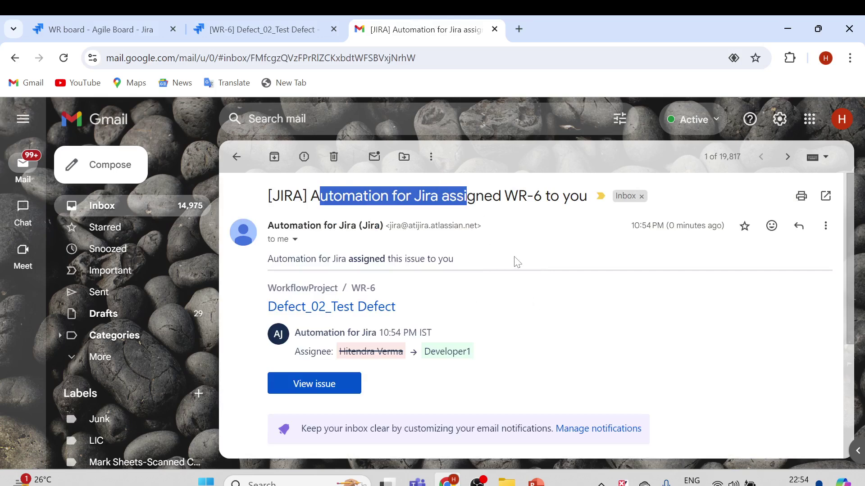
{"action": "left_click", "coordinate": [512, 212]}
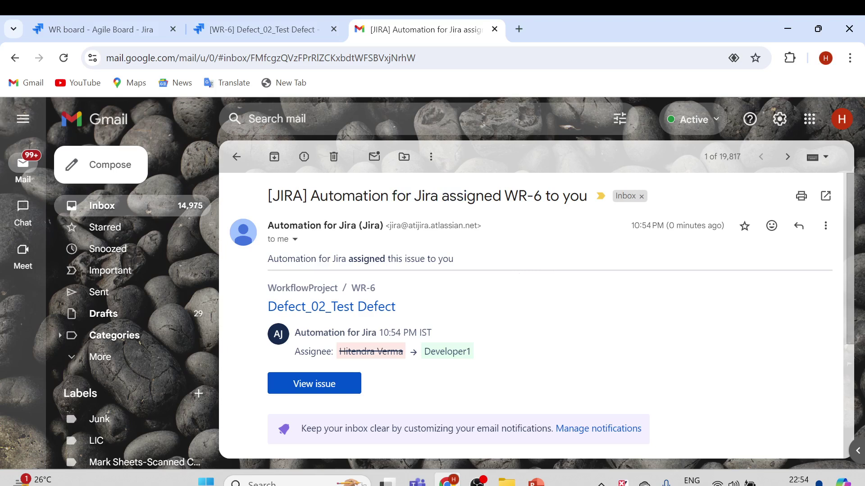
{"action": "left_click_drag", "start_coordinate": [464, 196], "coordinate": [518, 196]}
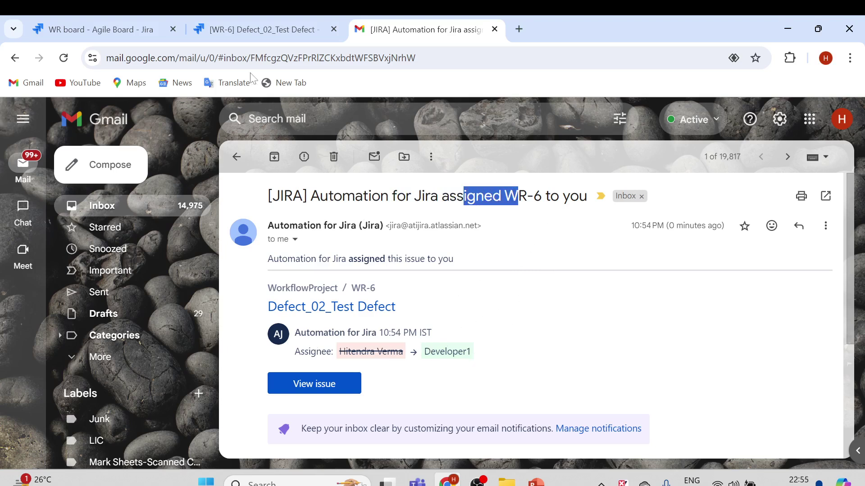
{"action": "left_click", "coordinate": [244, 29]}
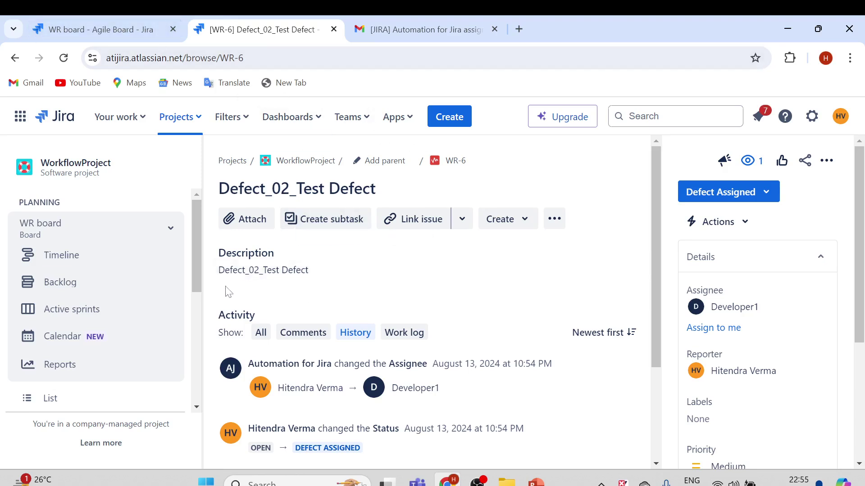
- Go to System settings and open Global automation to list DefectAssignmentRule and rule1
{"action": "left_click", "coordinate": [811, 121]}
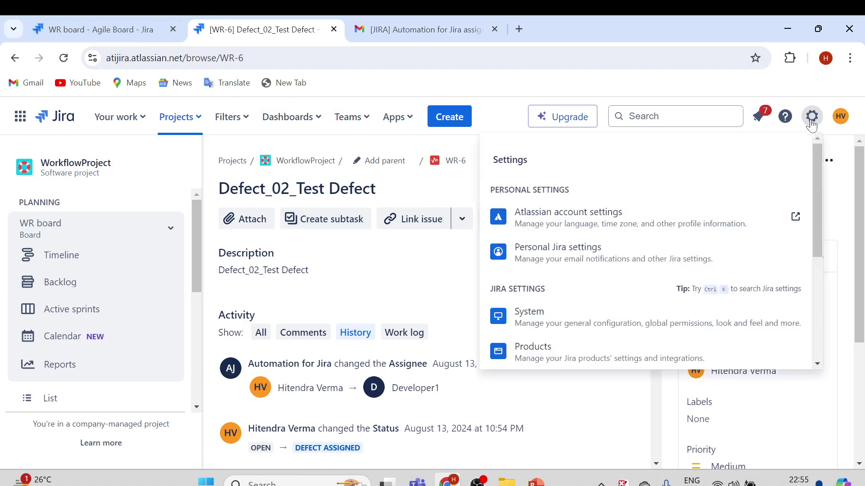
{"action": "scroll", "coordinate": [642, 273], "scroll_direction": "down", "scroll_amount": 2}
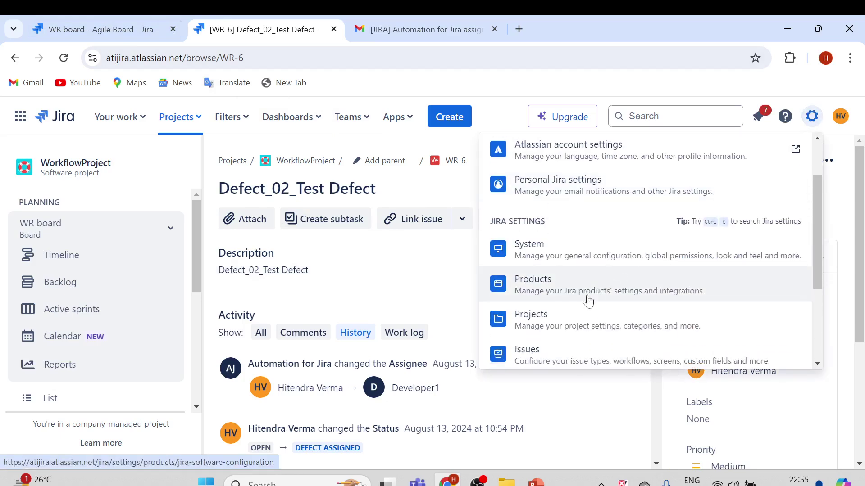
{"action": "left_click", "coordinate": [606, 263]}
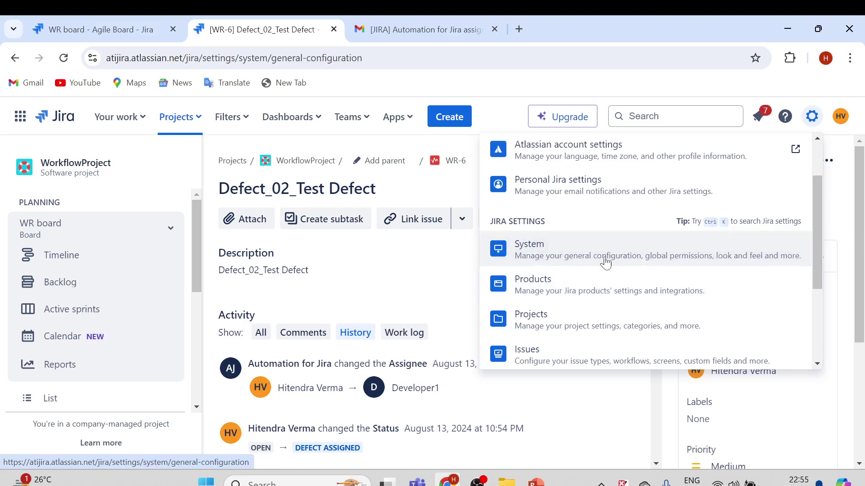
{"action": "left_click_drag", "start_coordinate": [194, 247], "coordinate": [195, 280]}
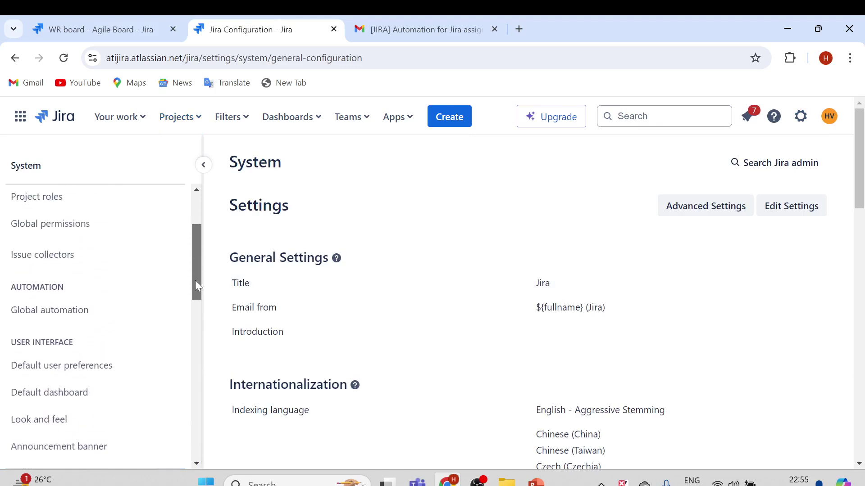
{"action": "left_click", "coordinate": [51, 310]}
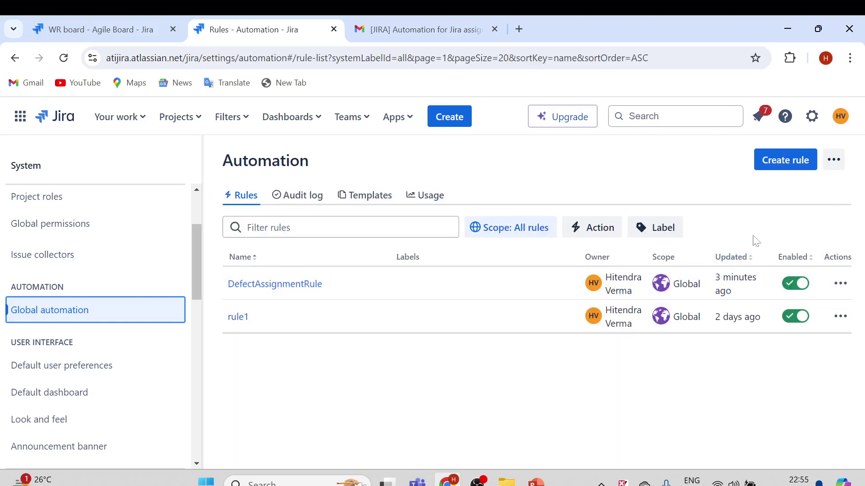
- Create a new automation rule triggered by Issue created
{"action": "left_click", "coordinate": [771, 165]}
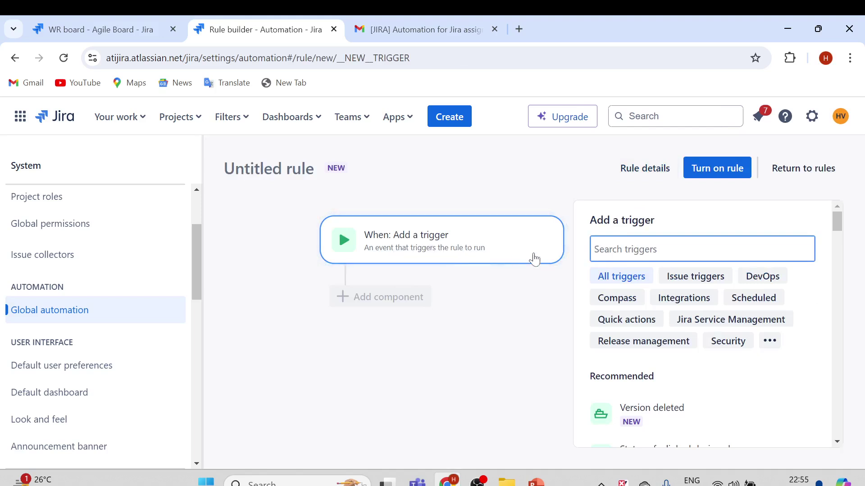
{"action": "scroll", "coordinate": [676, 309], "scroll_direction": "down", "scroll_amount": 5}
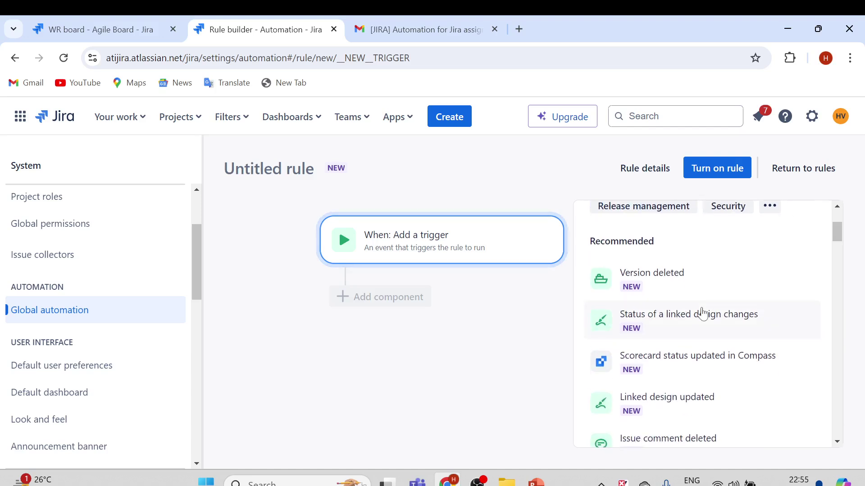
{"action": "scroll", "coordinate": [707, 317], "scroll_direction": "down", "scroll_amount": 2}
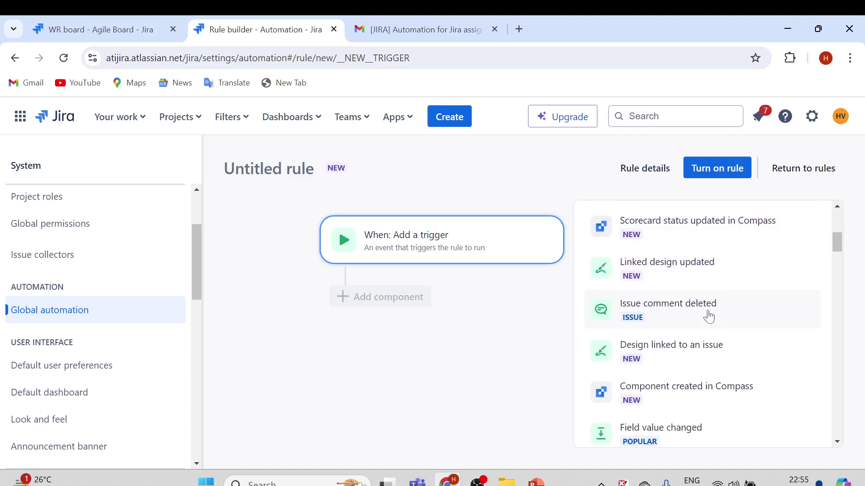
{"action": "scroll", "coordinate": [689, 315], "scroll_direction": "down", "scroll_amount": 2}
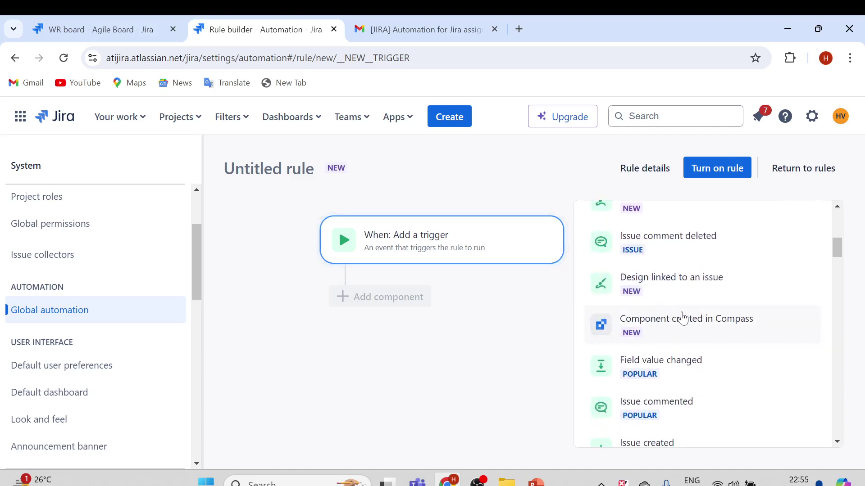
{"action": "scroll", "coordinate": [693, 329], "scroll_direction": "down", "scroll_amount": 2}
{"action": "left_click", "coordinate": [657, 377]}
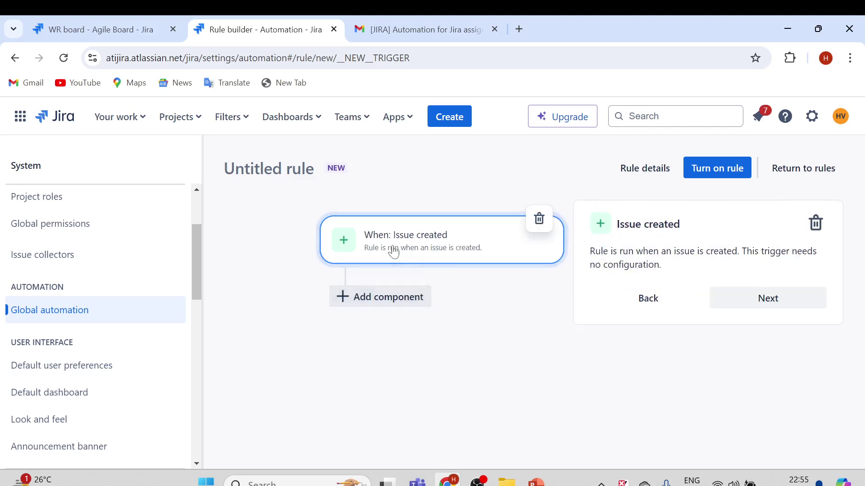
{"action": "left_click", "coordinate": [727, 307]}
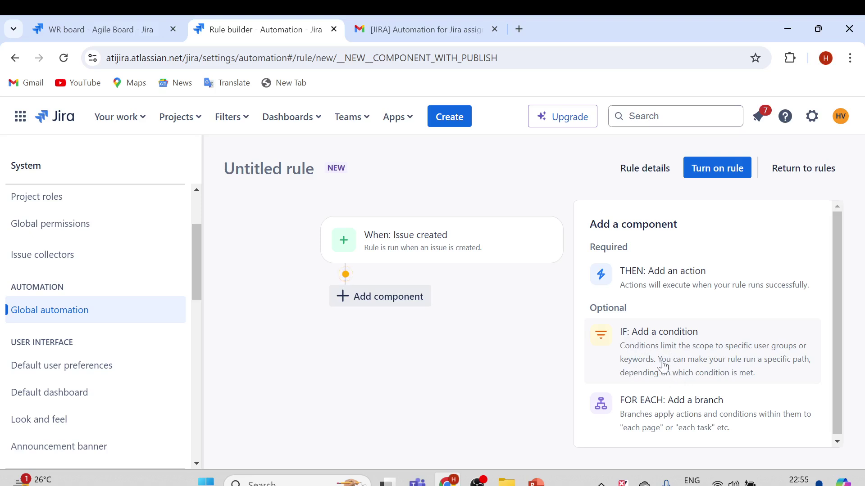
- Add a Send email action after the Issue created trigger
{"action": "left_click", "coordinate": [661, 282]}
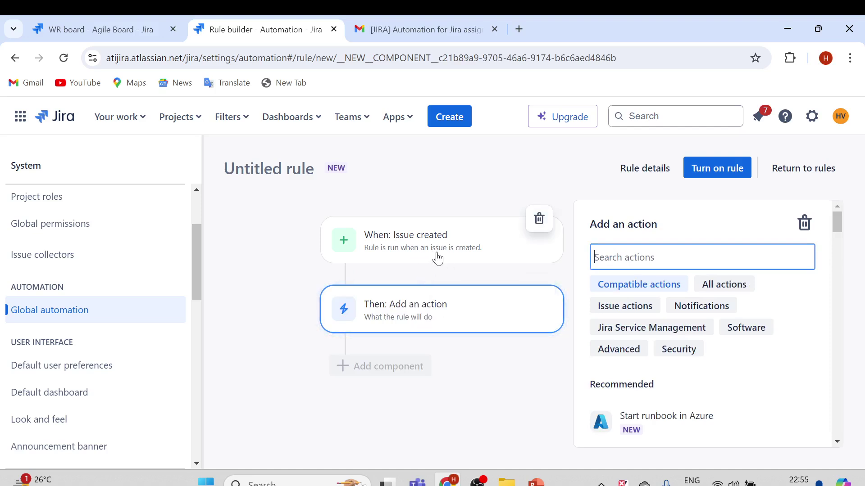
{"action": "scroll", "coordinate": [682, 361], "scroll_direction": "down", "scroll_amount": 3}
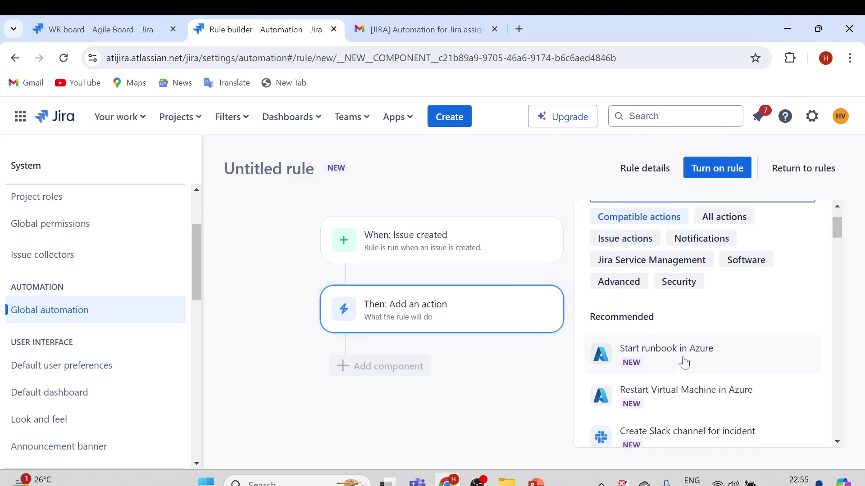
{"action": "scroll", "coordinate": [702, 364], "scroll_direction": "down", "scroll_amount": 4}
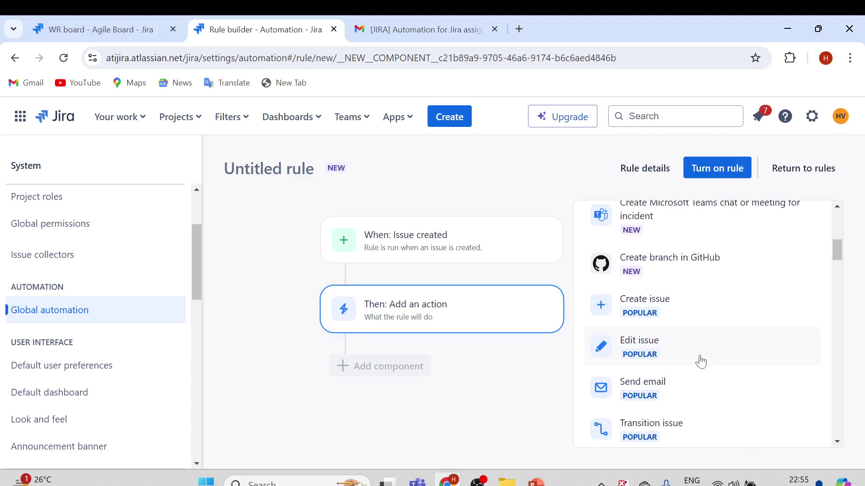
{"action": "scroll", "coordinate": [653, 363], "scroll_direction": "down", "scroll_amount": 1}
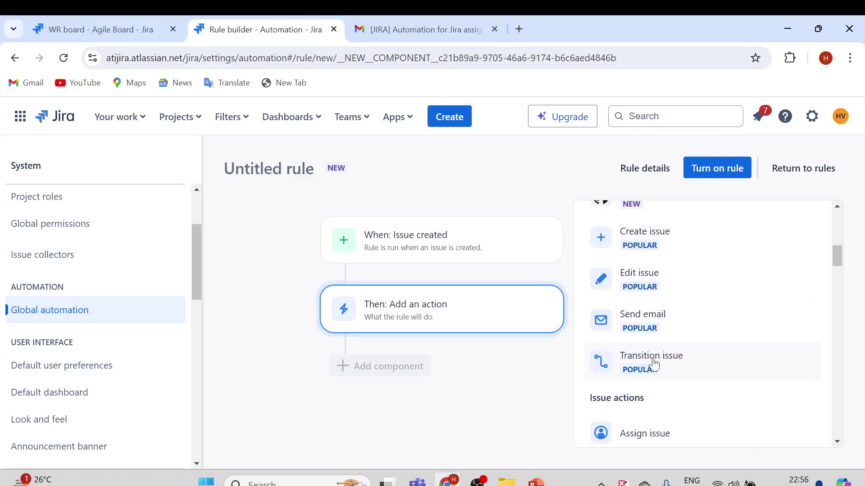
{"action": "left_click", "coordinate": [654, 326]}
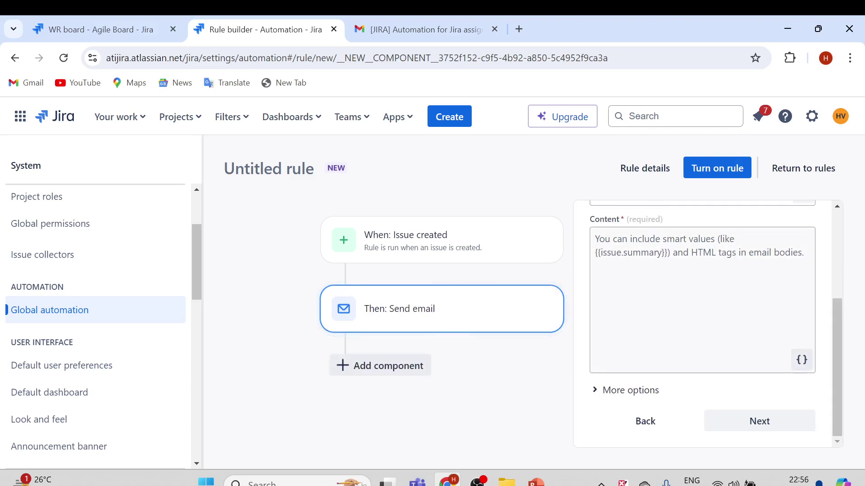
- Add the Gmail address as the email's recipient
{"action": "scroll", "coordinate": [697, 294], "scroll_direction": "up", "scroll_amount": 3}
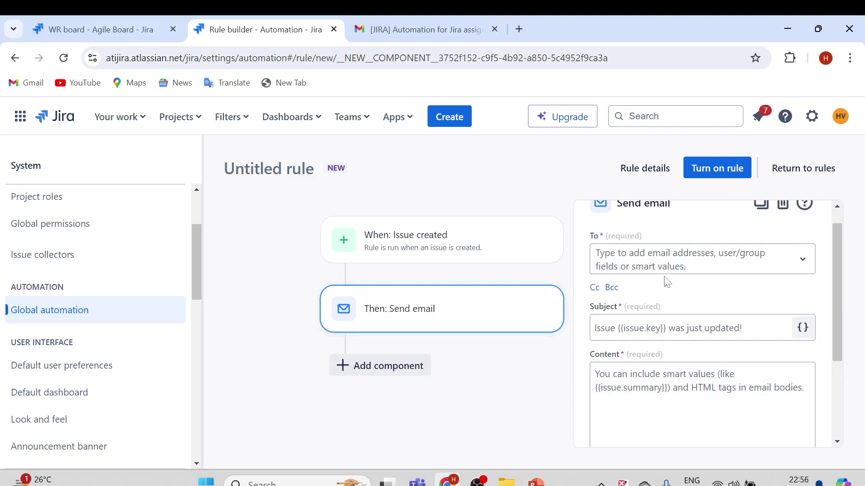
{"action": "left_click", "coordinate": [630, 264]}
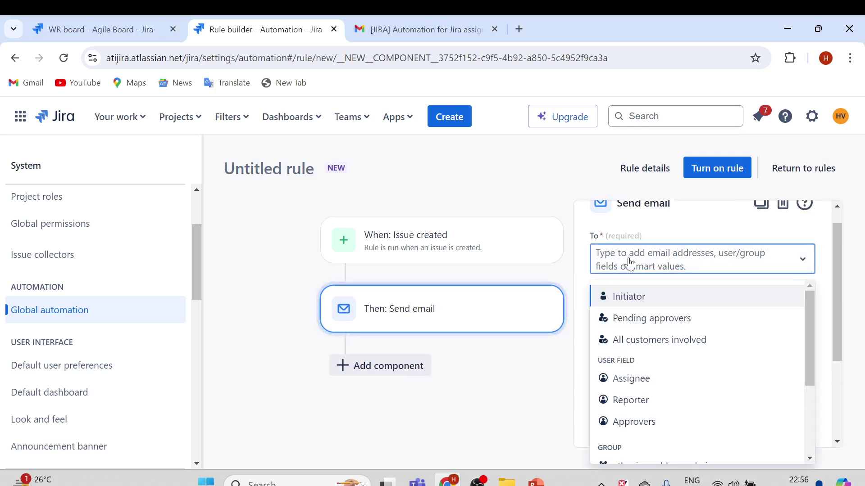
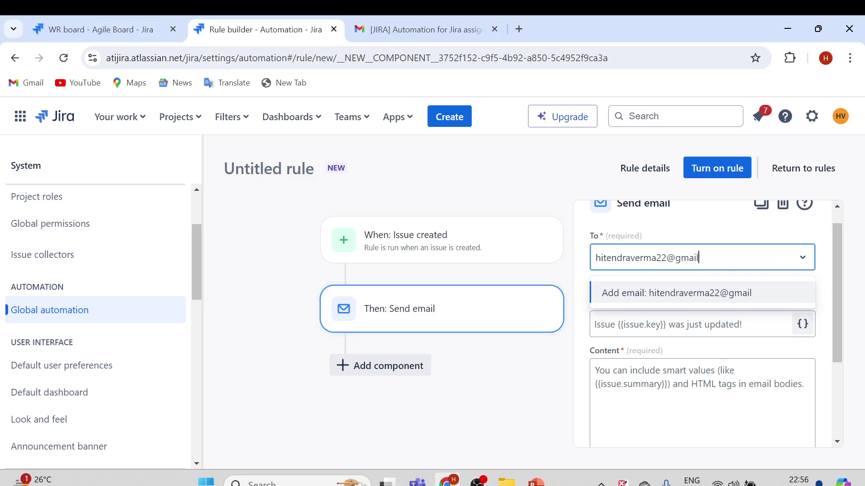
{"action": "left_click", "coordinate": [689, 292]}
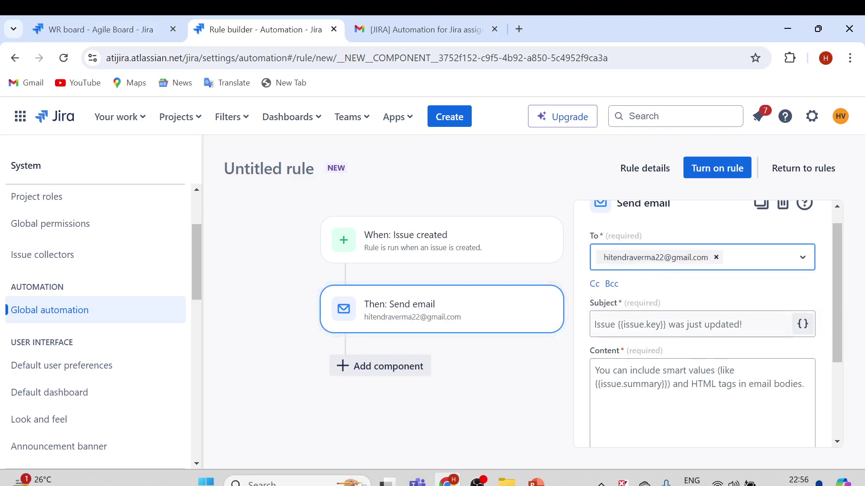
- Set the email subject to 'Issue {{issue.key}} has been created'
{"action": "left_click", "coordinate": [675, 324]}
{"action": "type", "text": "Issue "}
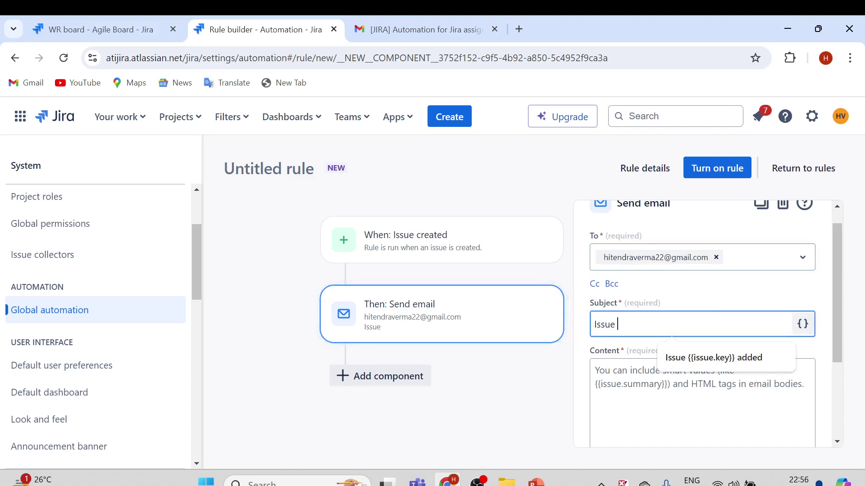
{"action": "type", "text": "{{"}
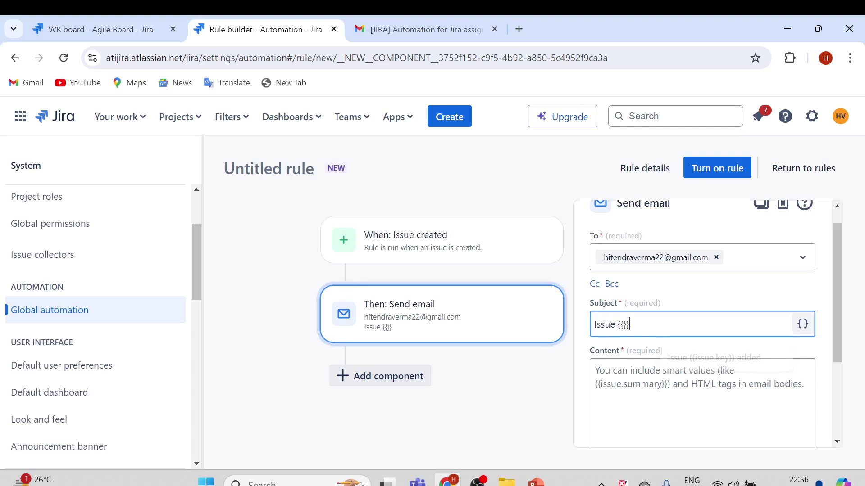
{"action": "type", "text": "i"}
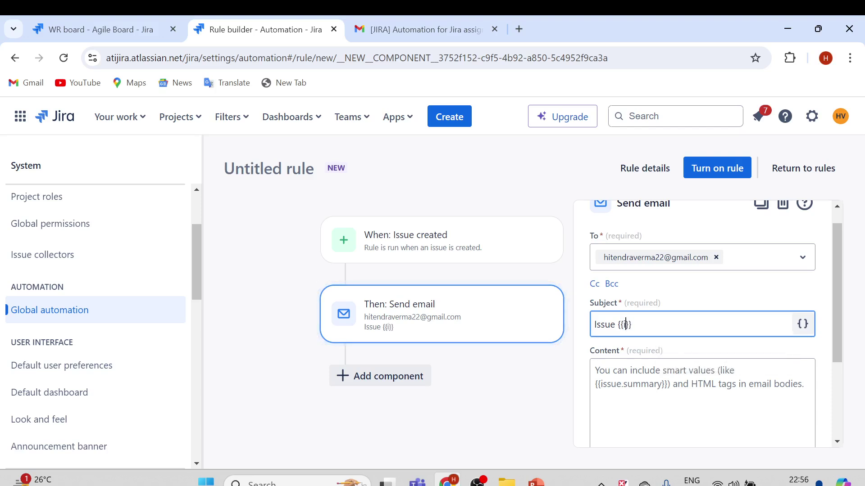
{"action": "type", "text": "ssue.kep"}
{"action": "key", "text": "BackSpace"}
{"action": "type", "text": "y"}
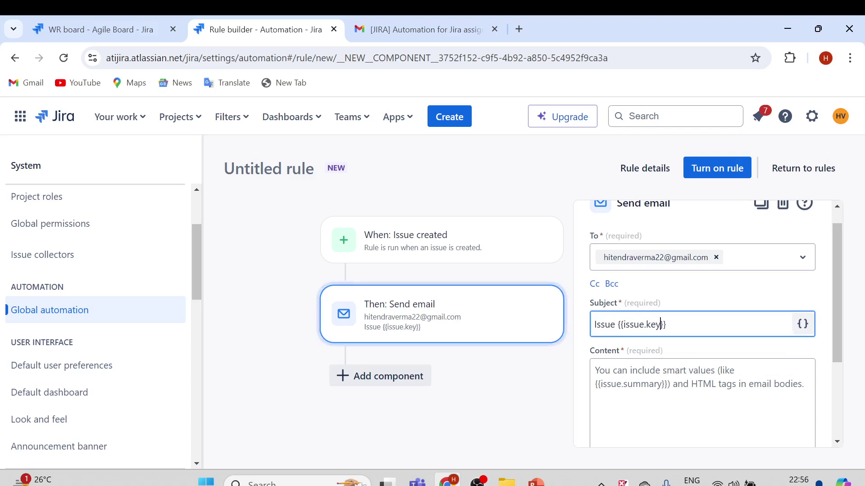
{"action": "left_click", "coordinate": [666, 324]}
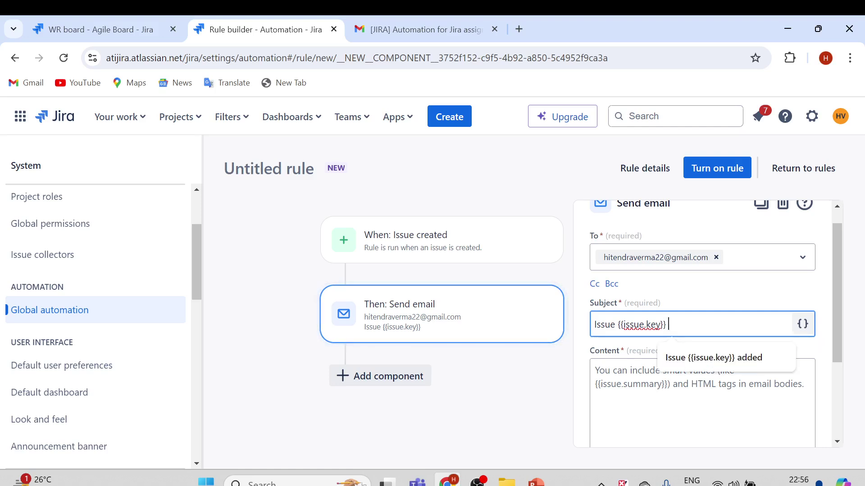
{"action": "type", "text": "has been created"}
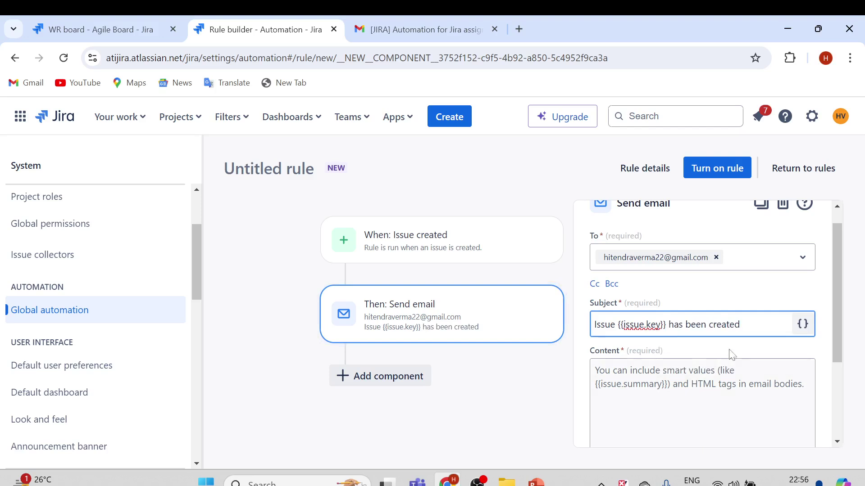
- Copy the subject into the email content so both read 'Issue {{issue.key}} has been created'
{"action": "left_click_drag", "start_coordinate": [742, 325], "coordinate": [579, 334]}
{"action": "key", "text": "ctrl+c"}
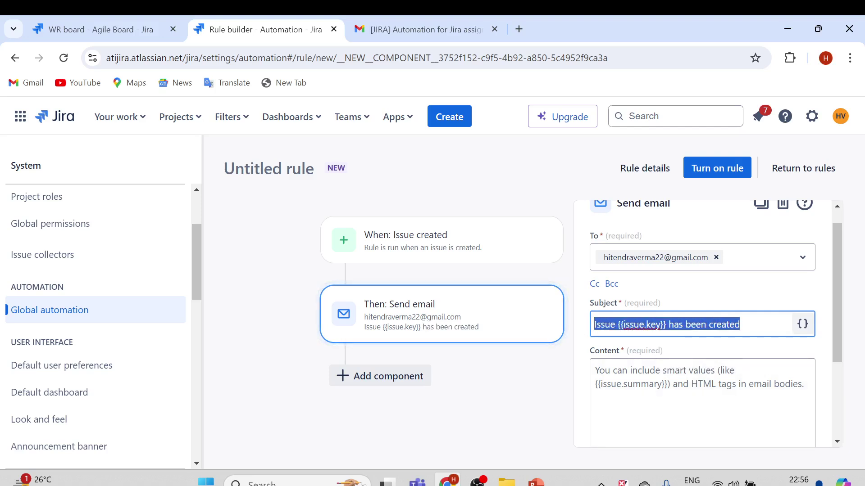
{"action": "left_click", "coordinate": [675, 396]}
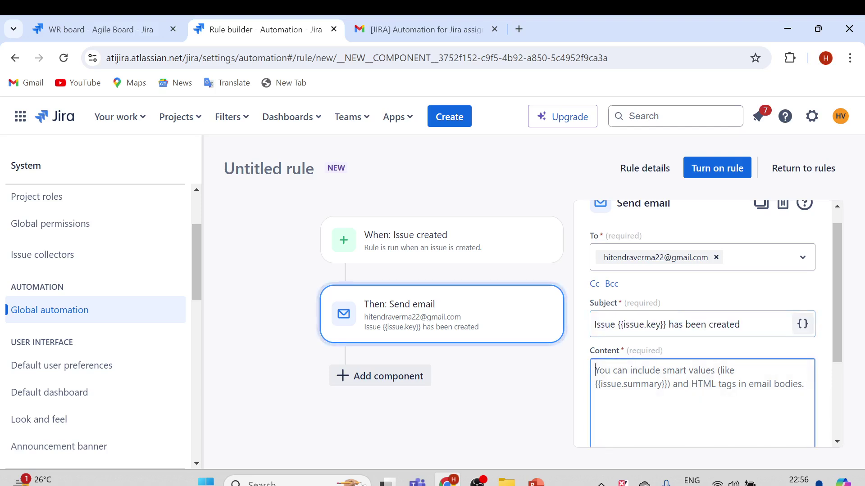
{"action": "key", "text": "ctrl+v"}
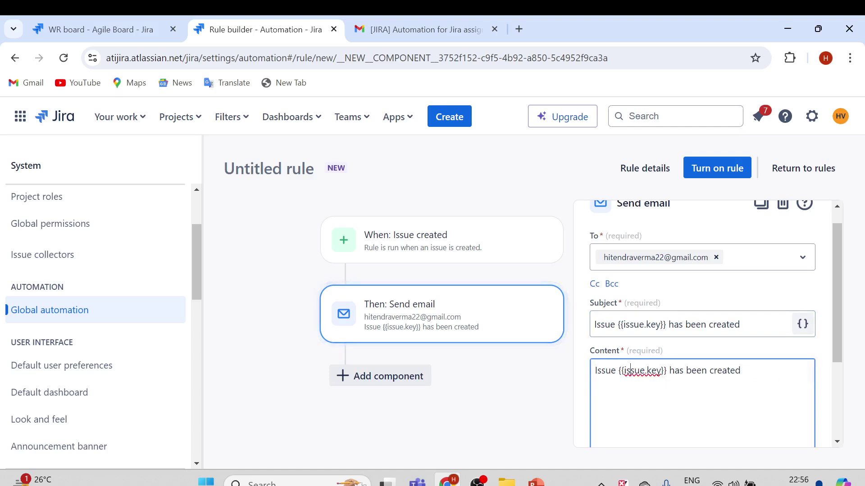
{"action": "scroll", "coordinate": [639, 370], "scroll_direction": "down", "scroll_amount": 1}
{"action": "scroll", "coordinate": [639, 370], "scroll_direction": "up", "scroll_amount": 1}
{"action": "triple_click", "coordinate": [666, 325]}
{"action": "left_click", "coordinate": [701, 324]}
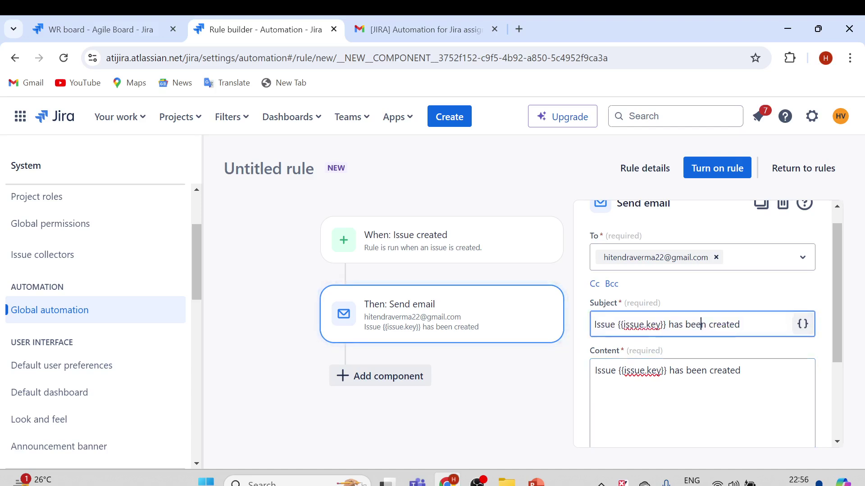
{"action": "scroll", "coordinate": [715, 300], "scroll_direction": "up", "scroll_amount": 1}
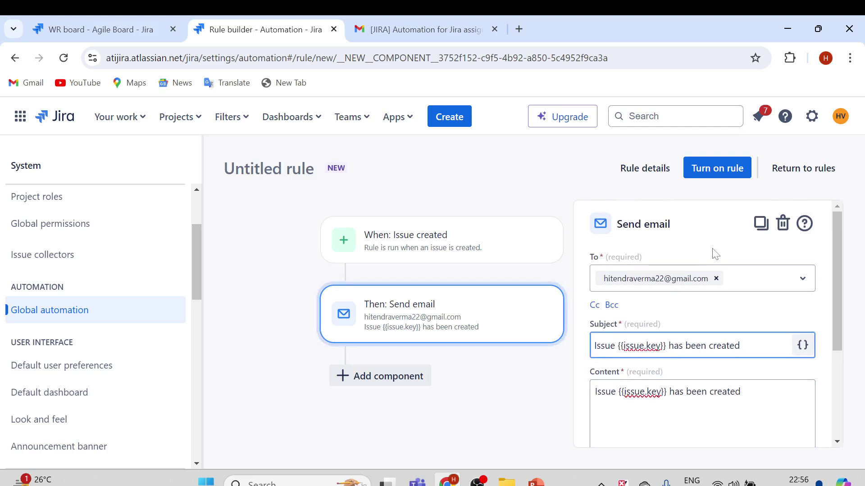
- Name the rule SendEmailRule, turn it on, and go back to the rules list
{"action": "left_click", "coordinate": [718, 168]}
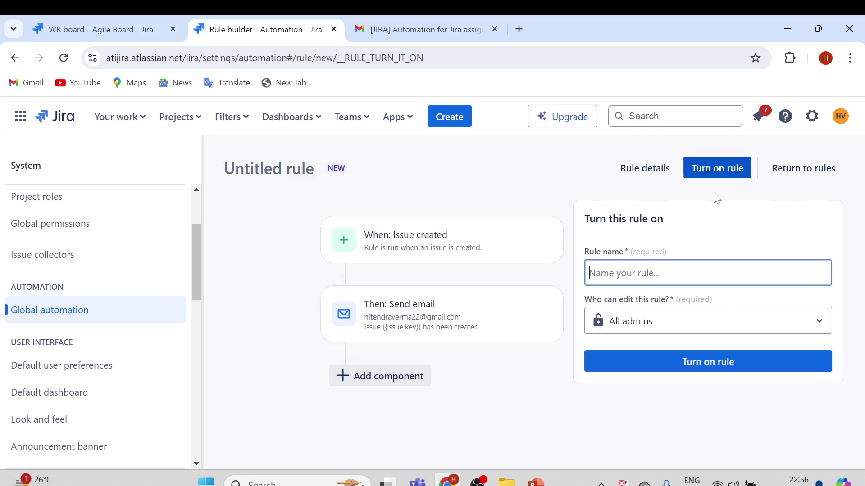
{"action": "left_click", "coordinate": [667, 273]}
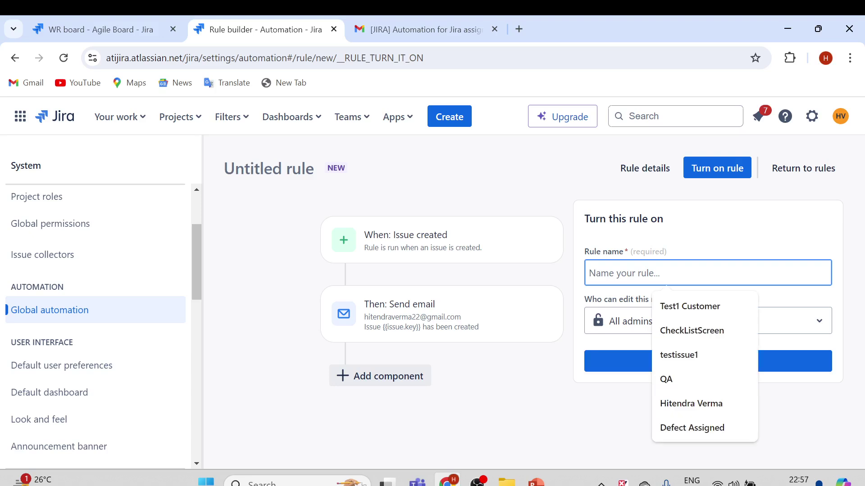
{"action": "type", "text": "SendEmil"}
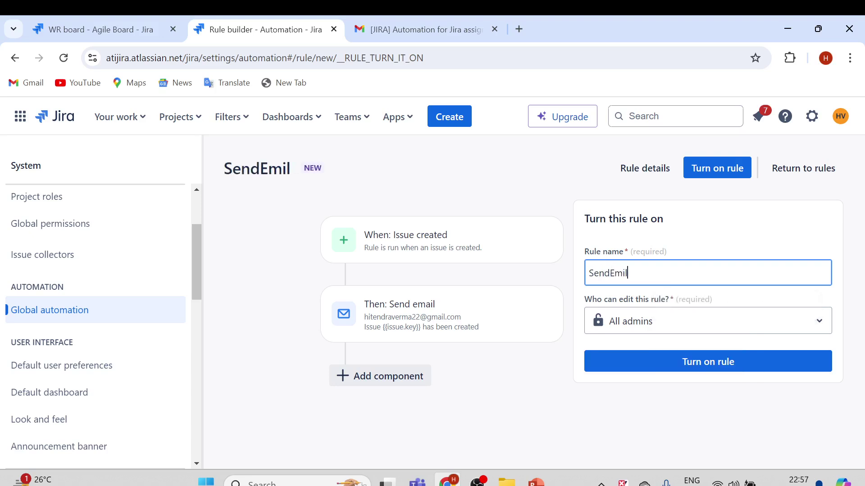
{"action": "key", "text": "BackSpace"}
{"action": "key", "text": "BackSpace"}
{"action": "type", "text": "ailRule"}
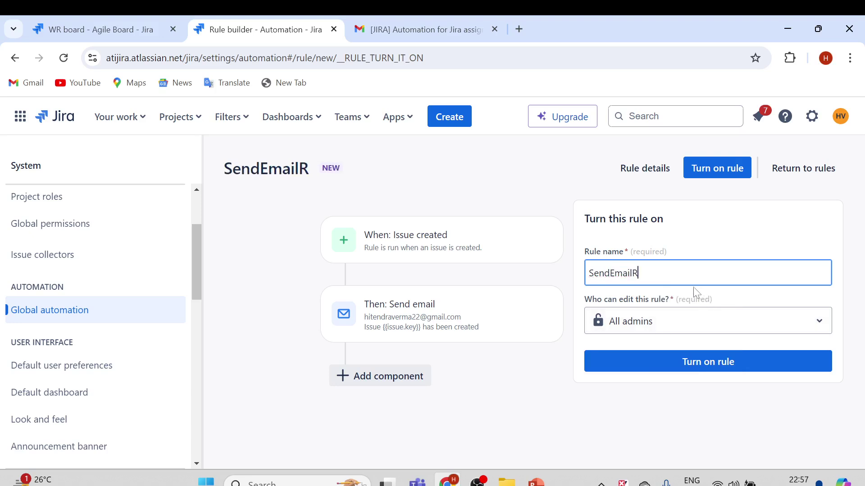
{"action": "left_click", "coordinate": [689, 363]}
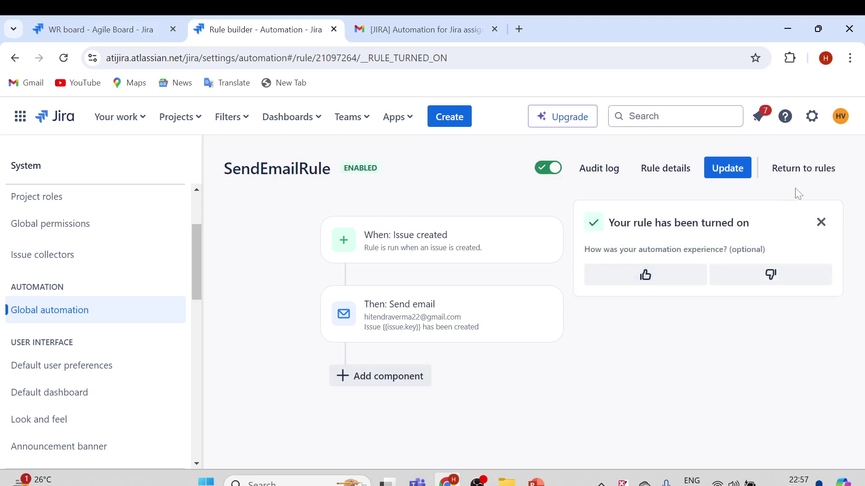
{"action": "left_click", "coordinate": [801, 171]}
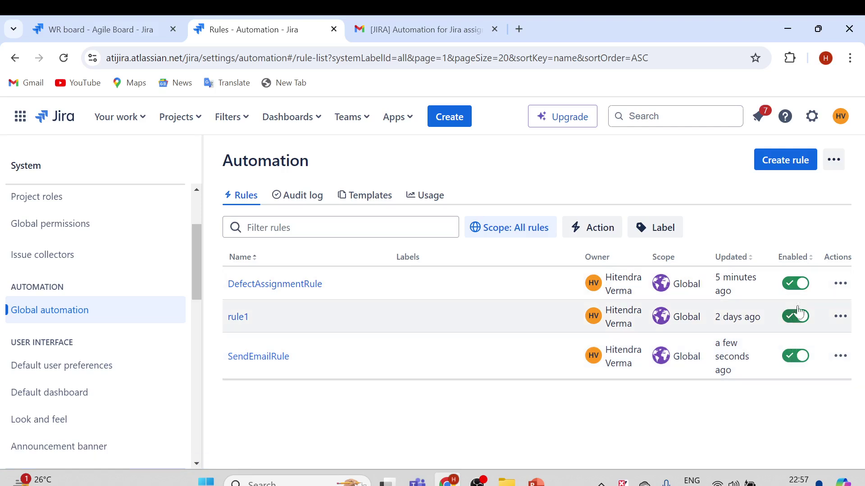
- Start a new issue and set its type to Story
{"action": "left_click", "coordinate": [452, 126]}
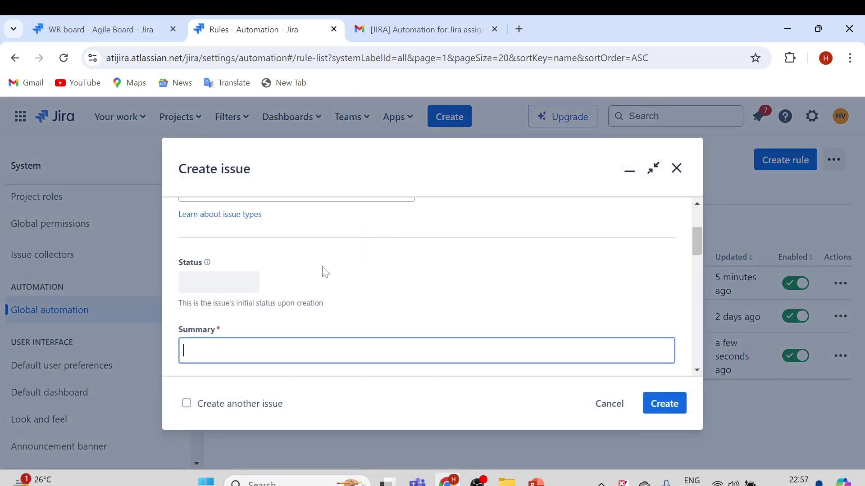
{"action": "scroll", "coordinate": [328, 272], "scroll_direction": "up", "scroll_amount": 3}
{"action": "left_click", "coordinate": [268, 318]}
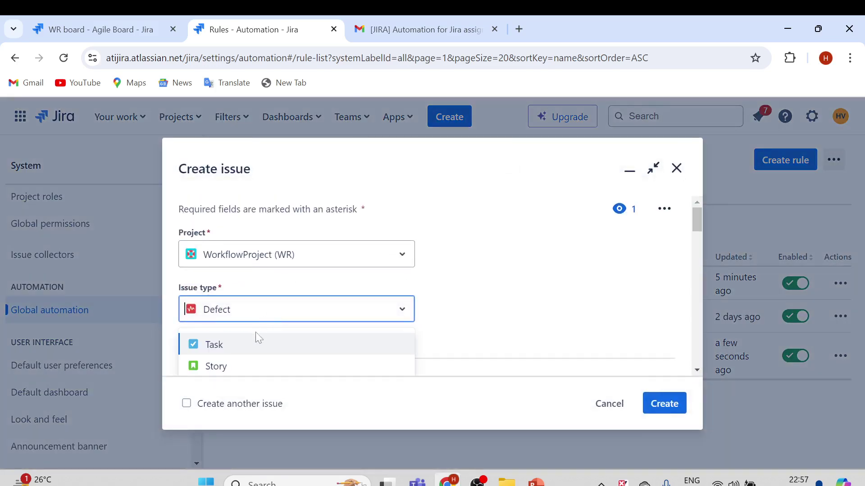
{"action": "left_click", "coordinate": [223, 366]}
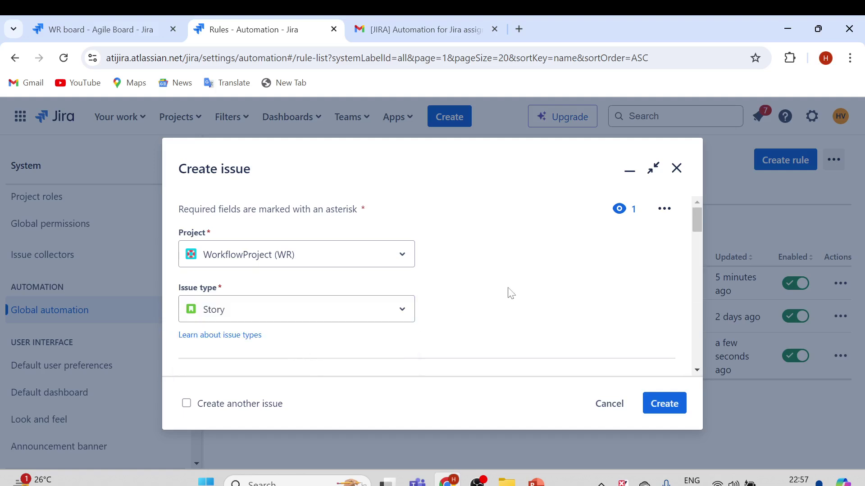
{"action": "scroll", "coordinate": [266, 334], "scroll_direction": "down", "scroll_amount": 2}
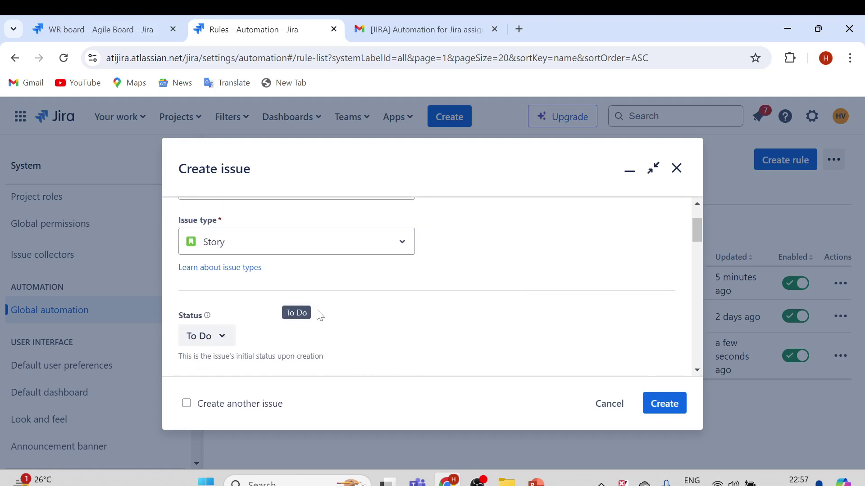
{"action": "scroll", "coordinate": [334, 310], "scroll_direction": "down", "scroll_amount": 3}
- Enter summary 'Story1 -- Sample', paste it as the description, and submit it as WR-7
{"action": "left_click", "coordinate": [261, 277]}
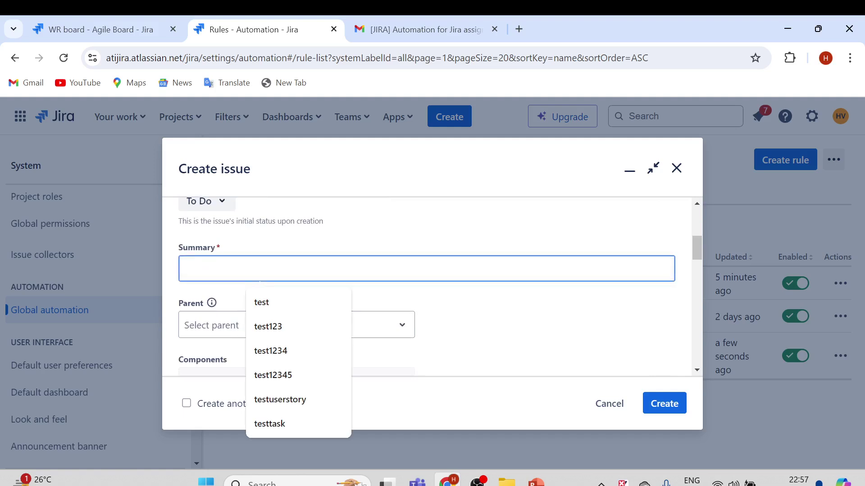
{"action": "type", "text": "Story"}
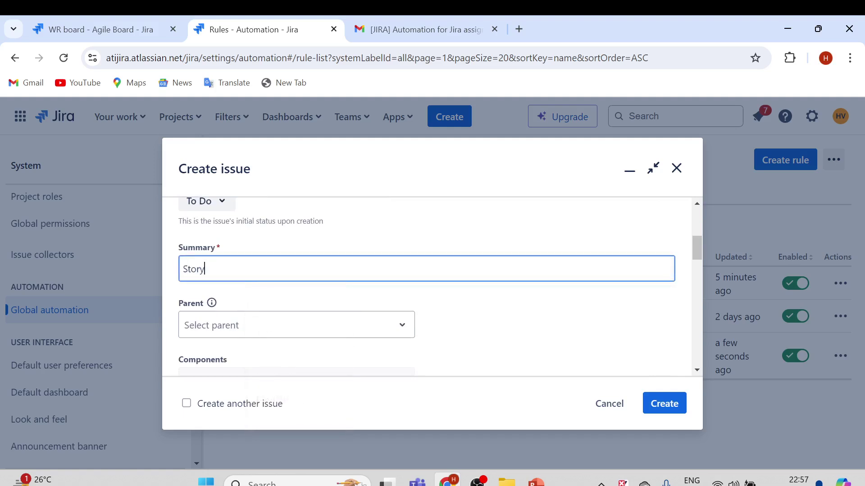
{"action": "type", "text": "1 -- Sample"}
{"action": "left_click_drag", "start_coordinate": [255, 269], "coordinate": [170, 272]}
{"action": "key", "text": "ctrl+c"}
{"action": "scroll", "coordinate": [252, 290], "scroll_direction": "down", "scroll_amount": 3}
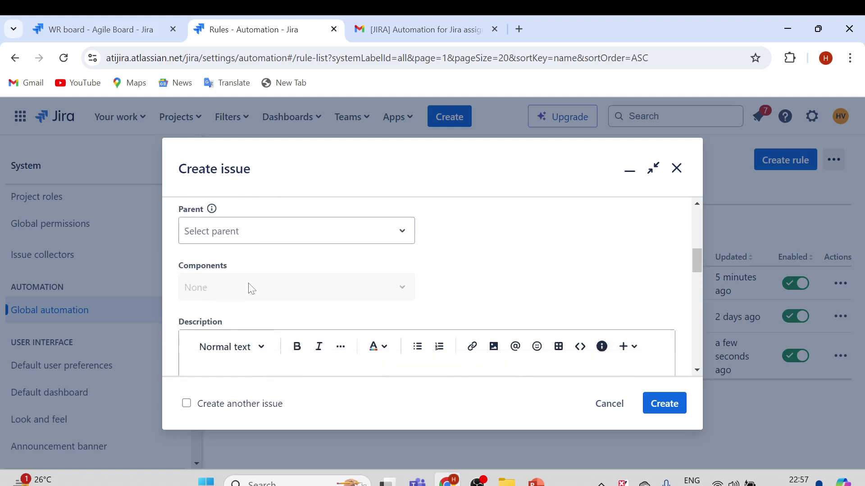
{"action": "key", "text": "ctrl+v"}
{"action": "scroll", "coordinate": [344, 309], "scroll_direction": "down", "scroll_amount": 2}
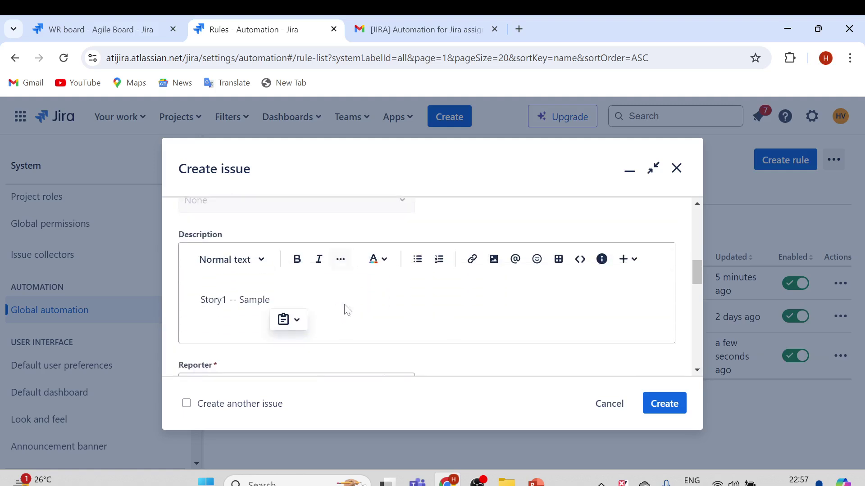
{"action": "key", "text": "ctrl+Return"}
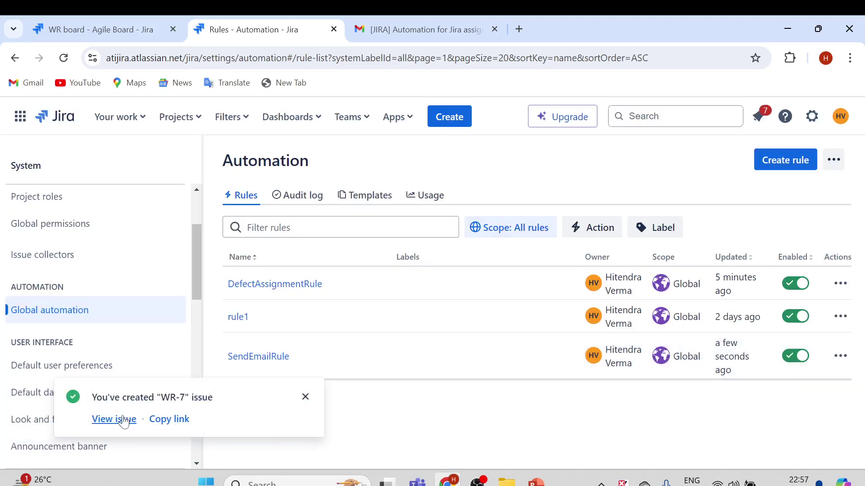
- Open WR-7 and view its History, comparing the automation-set assignee with the reporter
{"action": "left_click", "coordinate": [118, 418]}
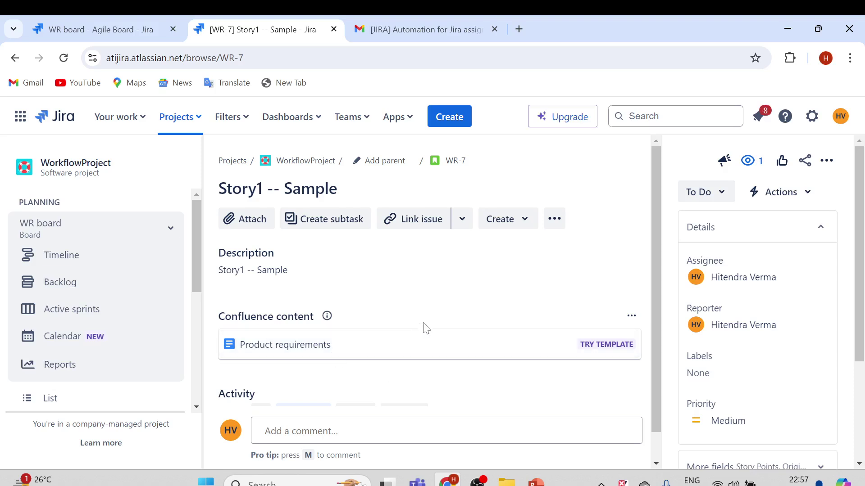
{"action": "scroll", "coordinate": [426, 325], "scroll_direction": "down", "scroll_amount": 1}
{"action": "left_click", "coordinate": [358, 383]}
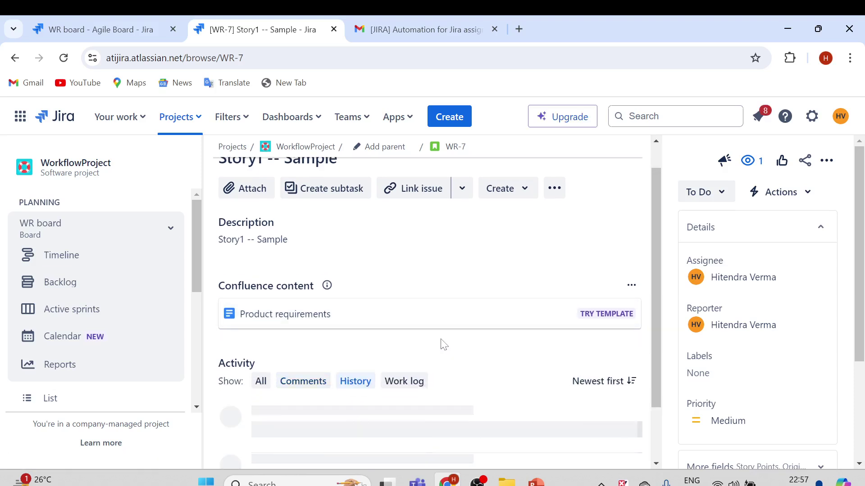
{"action": "scroll", "coordinate": [433, 365], "scroll_direction": "down", "scroll_amount": 2}
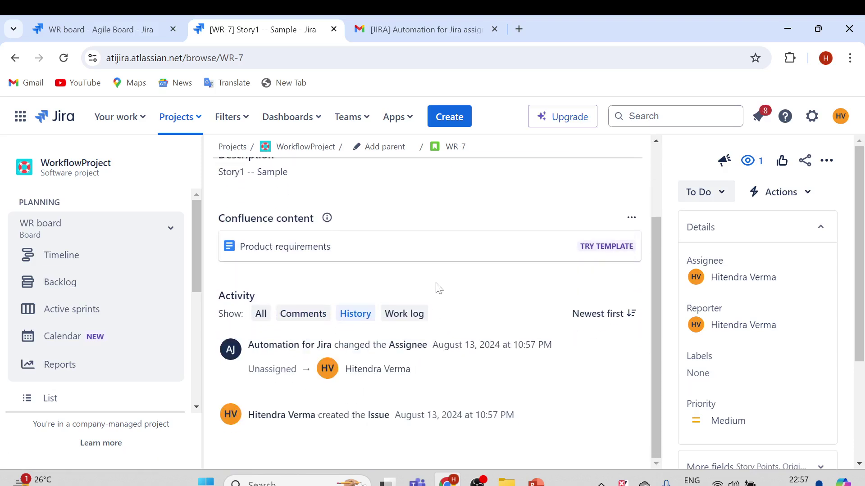
{"action": "scroll", "coordinate": [450, 293], "scroll_direction": "up", "scroll_amount": 3}
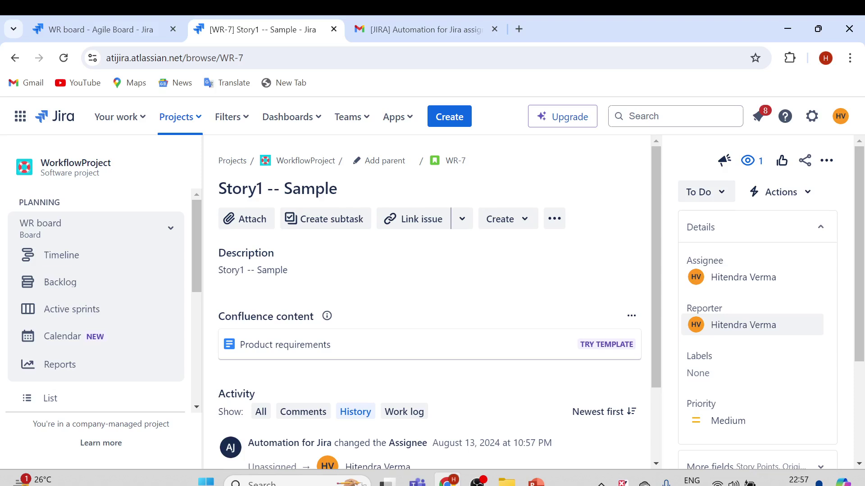
{"action": "left_click_drag", "start_coordinate": [711, 325], "coordinate": [755, 325]}
{"action": "left_click_drag", "start_coordinate": [711, 277], "coordinate": [755, 277]}
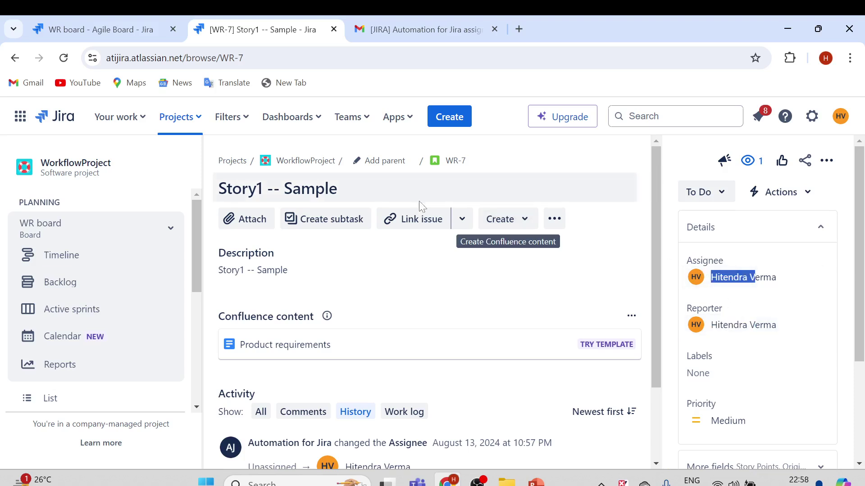
- Check the Gmail inbox list, then come back to the WR-7 issue in Jira
{"action": "left_click", "coordinate": [419, 29]}
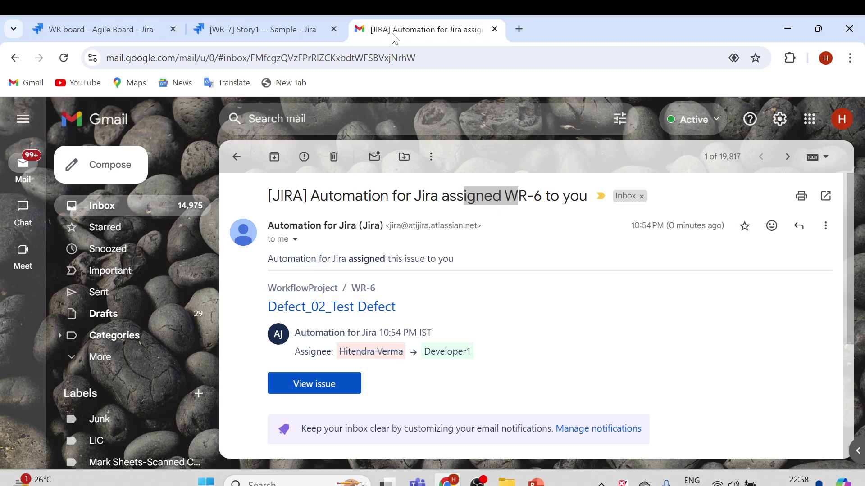
{"action": "left_click", "coordinate": [101, 205]}
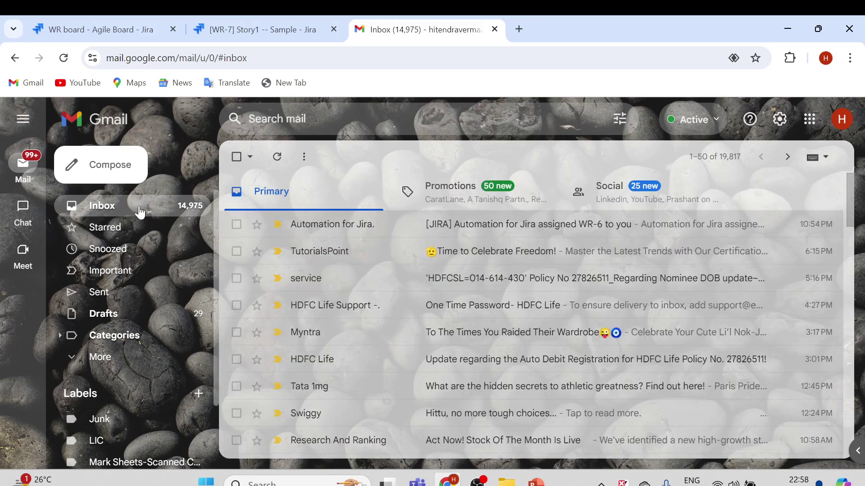
{"action": "left_click", "coordinate": [263, 30]}
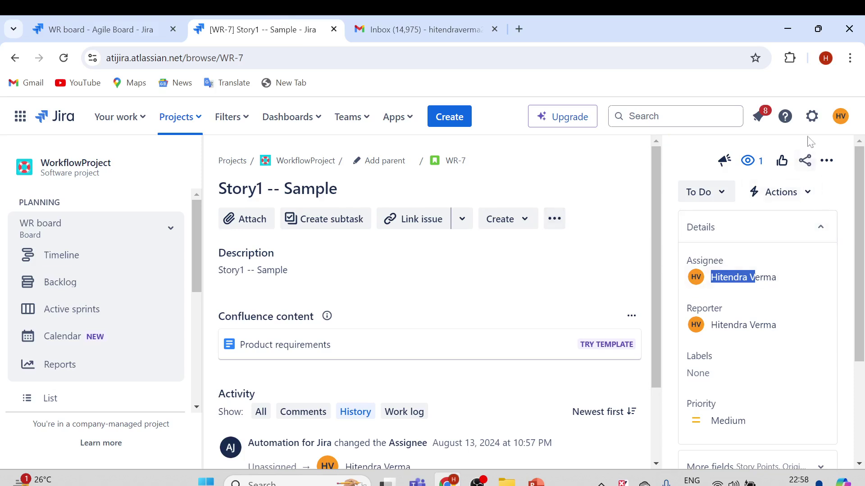
- Browse the Jira settings list, then dismiss it and cancel the accidental title edit
{"action": "left_click", "coordinate": [812, 116]}
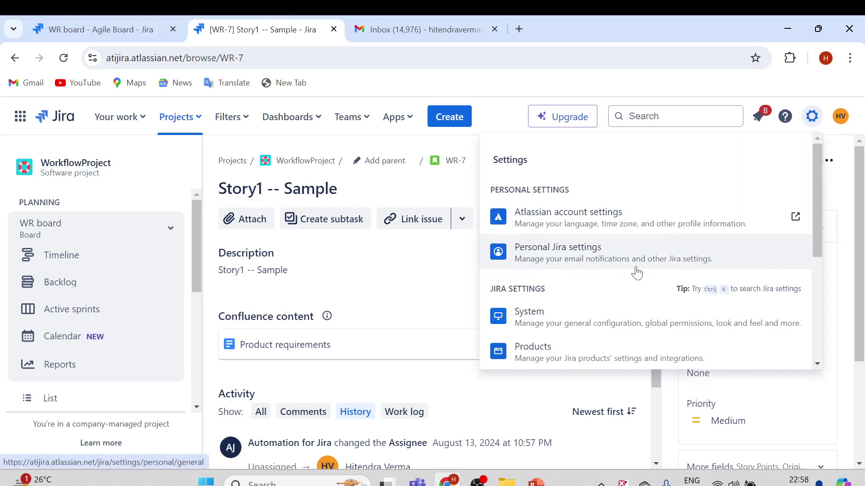
{"action": "scroll", "coordinate": [635, 274], "scroll_direction": "down", "scroll_amount": 2}
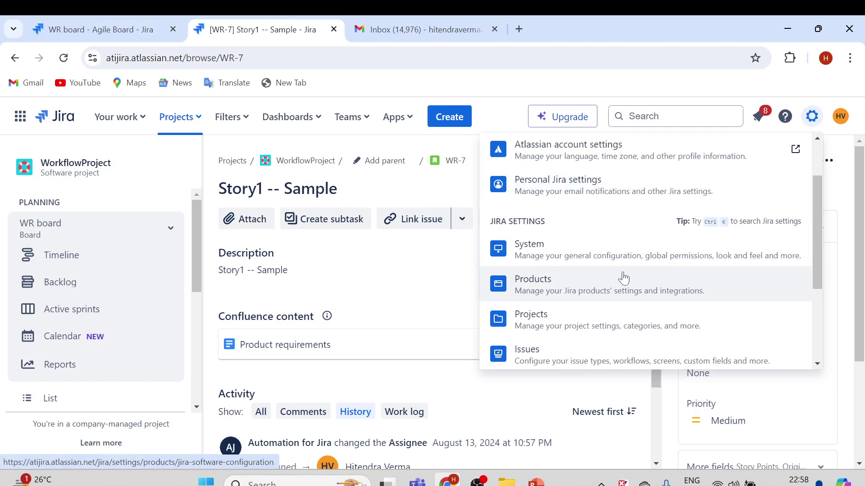
{"action": "scroll", "coordinate": [623, 276], "scroll_direction": "down", "scroll_amount": 3}
{"action": "scroll", "coordinate": [517, 245], "scroll_direction": "up", "scroll_amount": 5}
{"action": "left_click", "coordinate": [235, 187]}
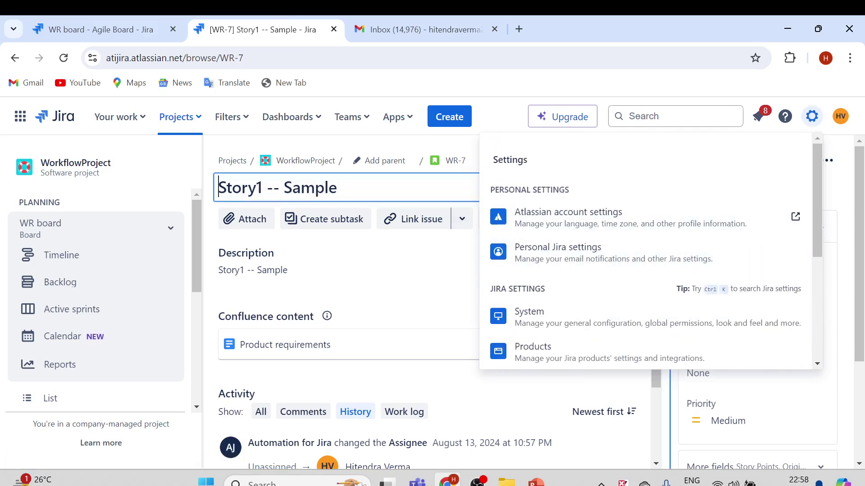
{"action": "key", "text": "Escape"}
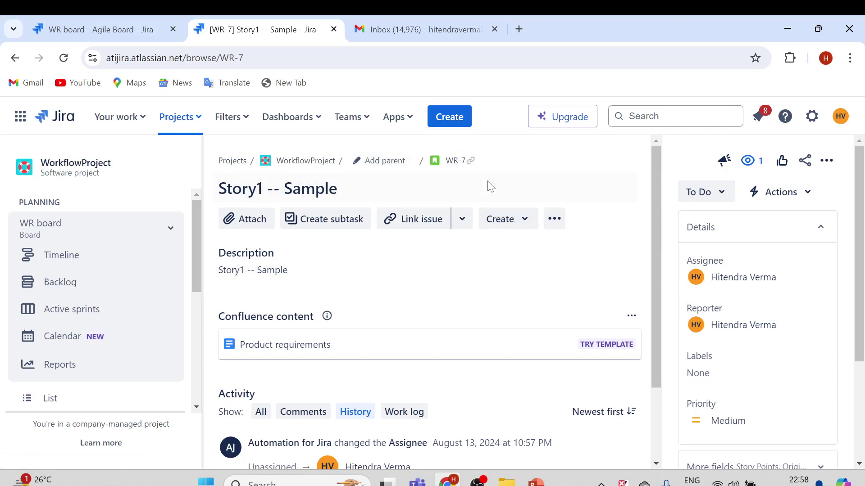
- Go to System settings and choose Global automation from the sidebar
{"action": "left_click", "coordinate": [812, 116]}
{"action": "scroll", "coordinate": [624, 272], "scroll_direction": "down", "scroll_amount": 1}
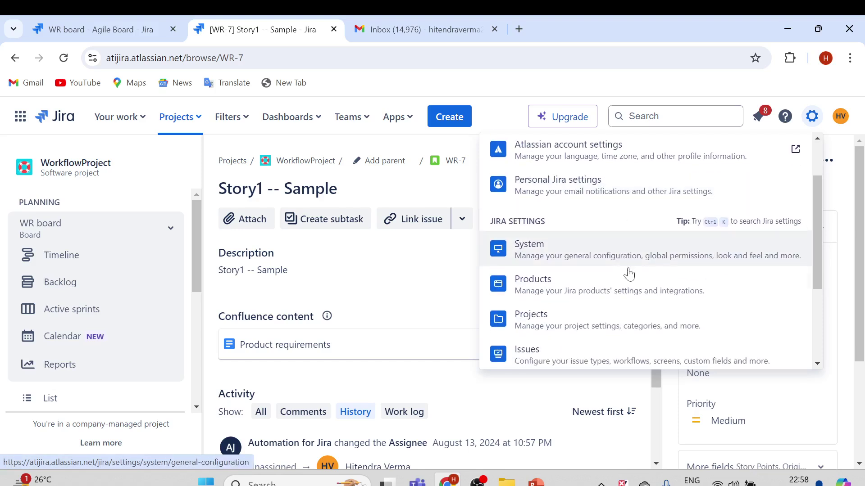
{"action": "scroll", "coordinate": [610, 288], "scroll_direction": "down", "scroll_amount": 1}
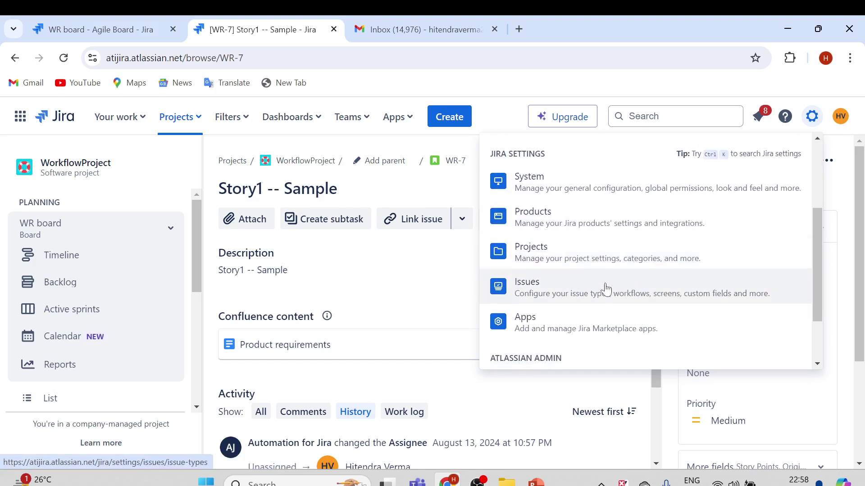
{"action": "left_click", "coordinate": [621, 189]}
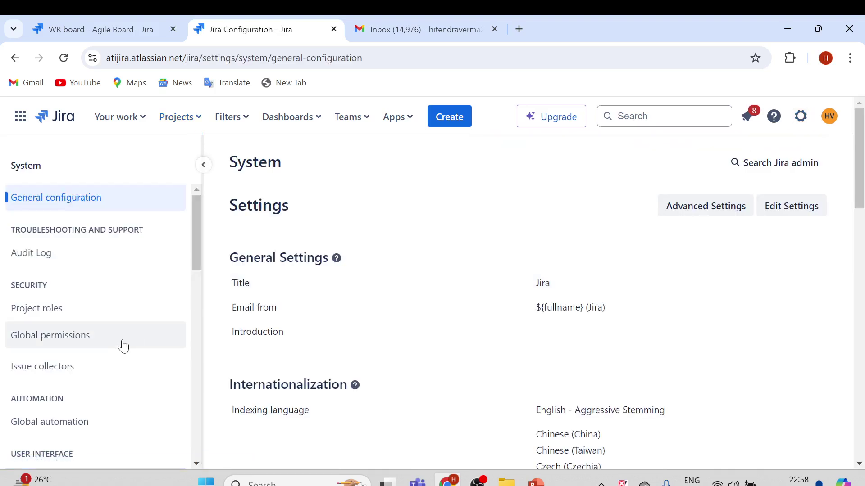
{"action": "left_click", "coordinate": [50, 421]}
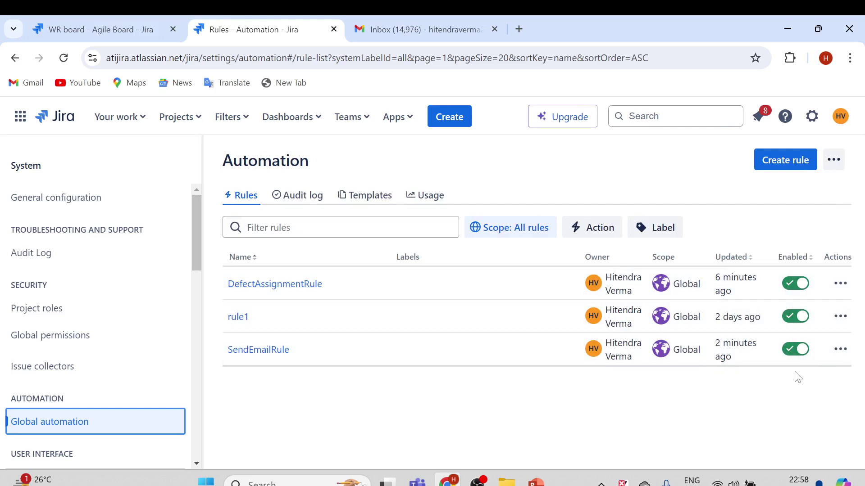
- Open and close the DefectAssignmentRule actions menu unchanged, then switch to the Gmail inbox
{"action": "left_click", "coordinate": [839, 284]}
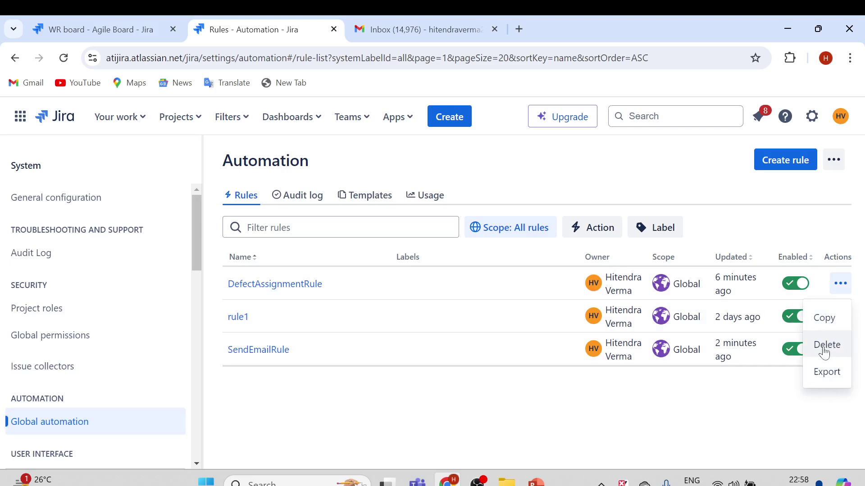
{"action": "left_click", "coordinate": [708, 215]}
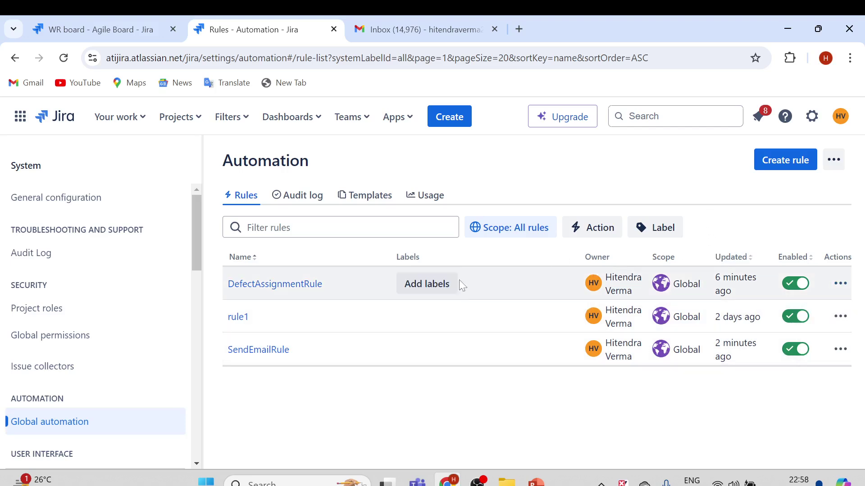
{"action": "left_click", "coordinate": [419, 29]}
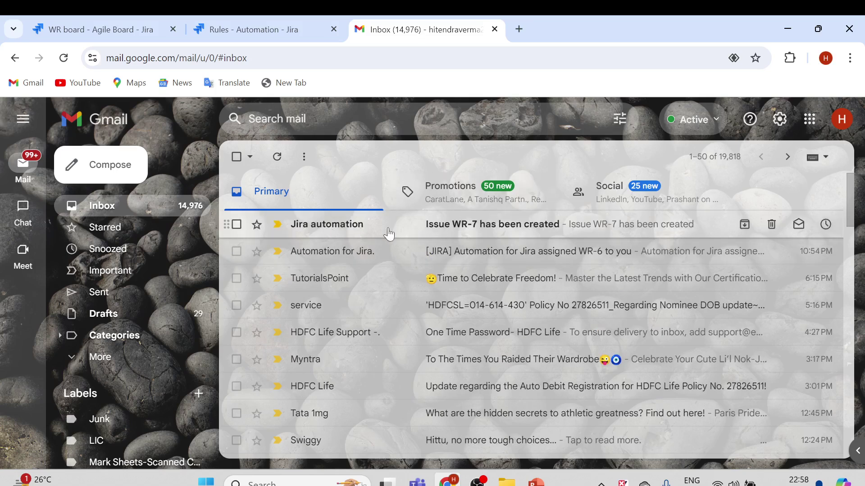
- Open the 'Issue WR-7 has been created' email, highlight its subject and body, then return to Jira
{"action": "left_click", "coordinate": [448, 232]}
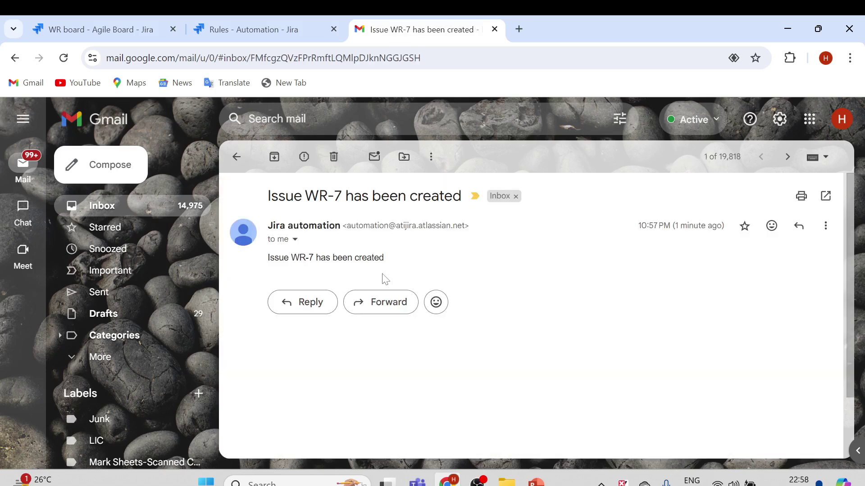
{"action": "left_click_drag", "start_coordinate": [270, 196], "coordinate": [439, 197]}
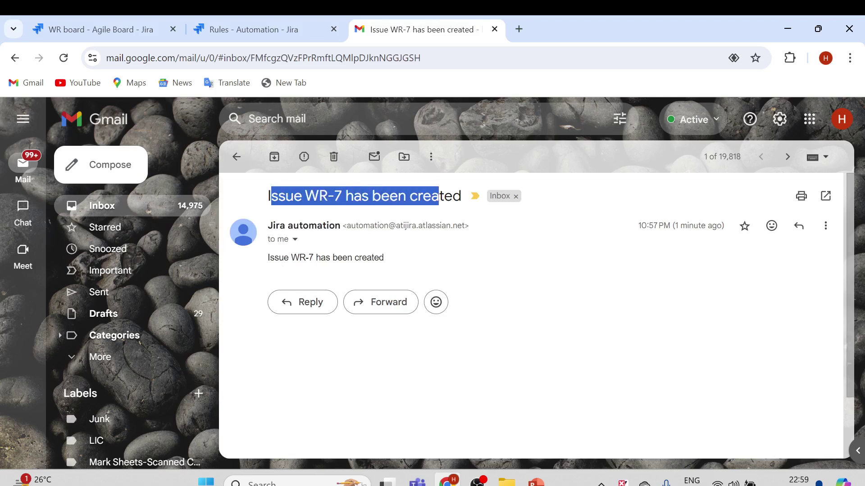
{"action": "left_click_drag", "start_coordinate": [270, 258], "coordinate": [379, 257]}
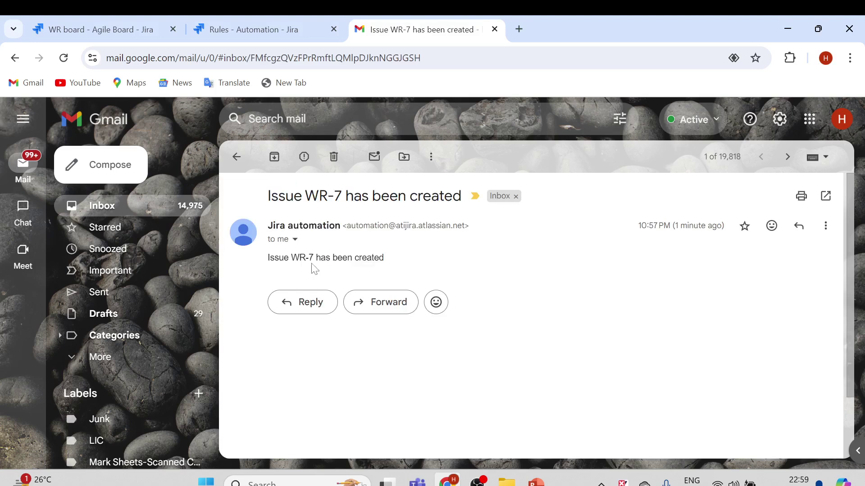
{"action": "left_click_drag", "start_coordinate": [311, 268], "coordinate": [411, 264]}
{"action": "key", "text": "ctrl+shift+Tab"}
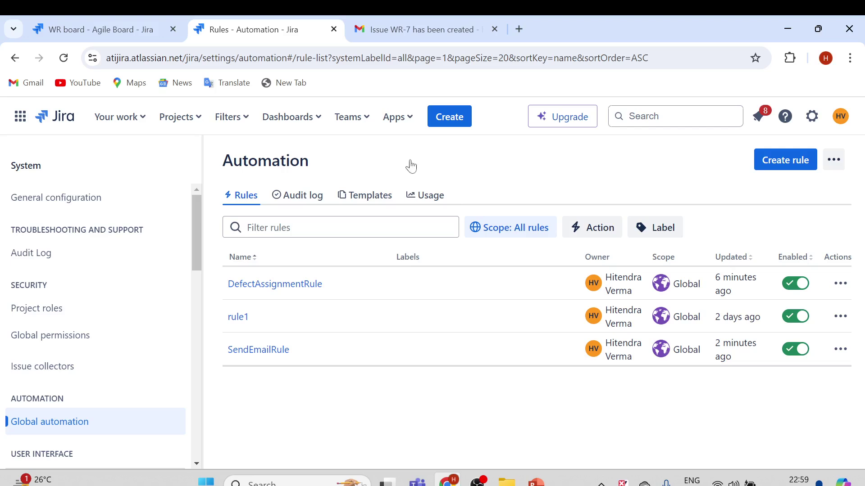